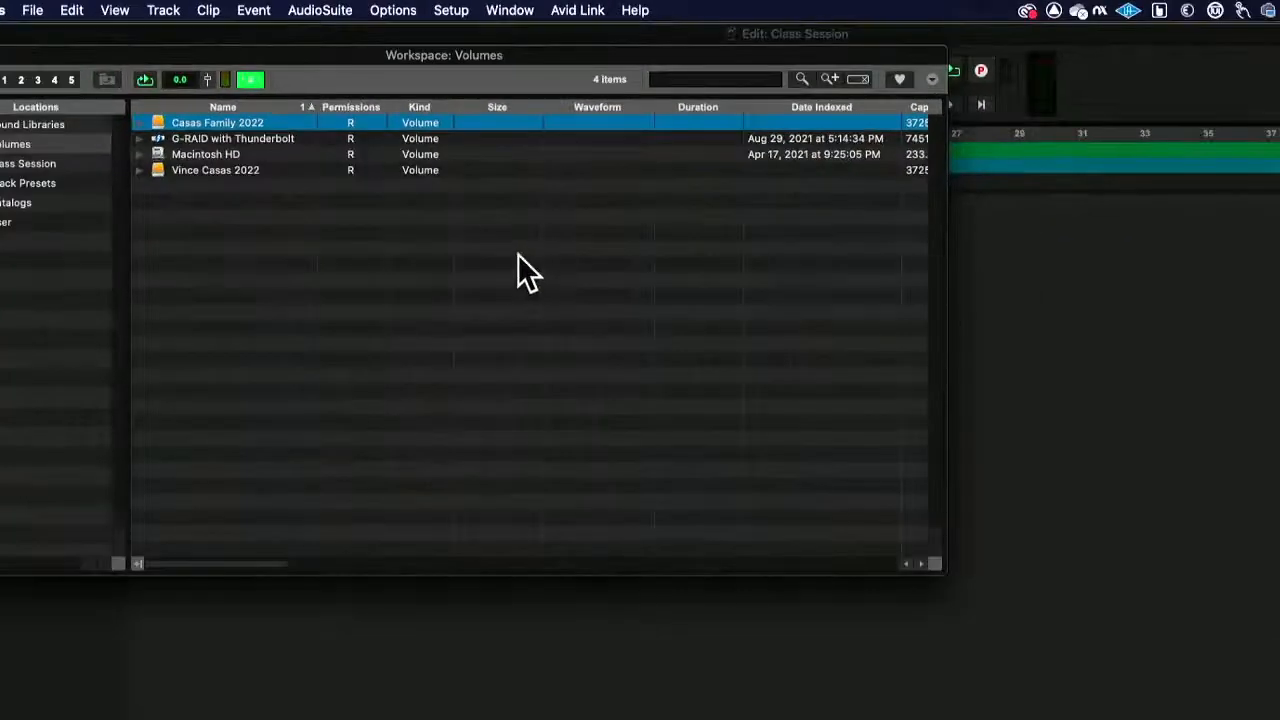
Expand the Track Presets location, its Avid folder and the Channel Strips subfolder in the Workspace browser.
left_click_drag(296, 50, 578, 59)
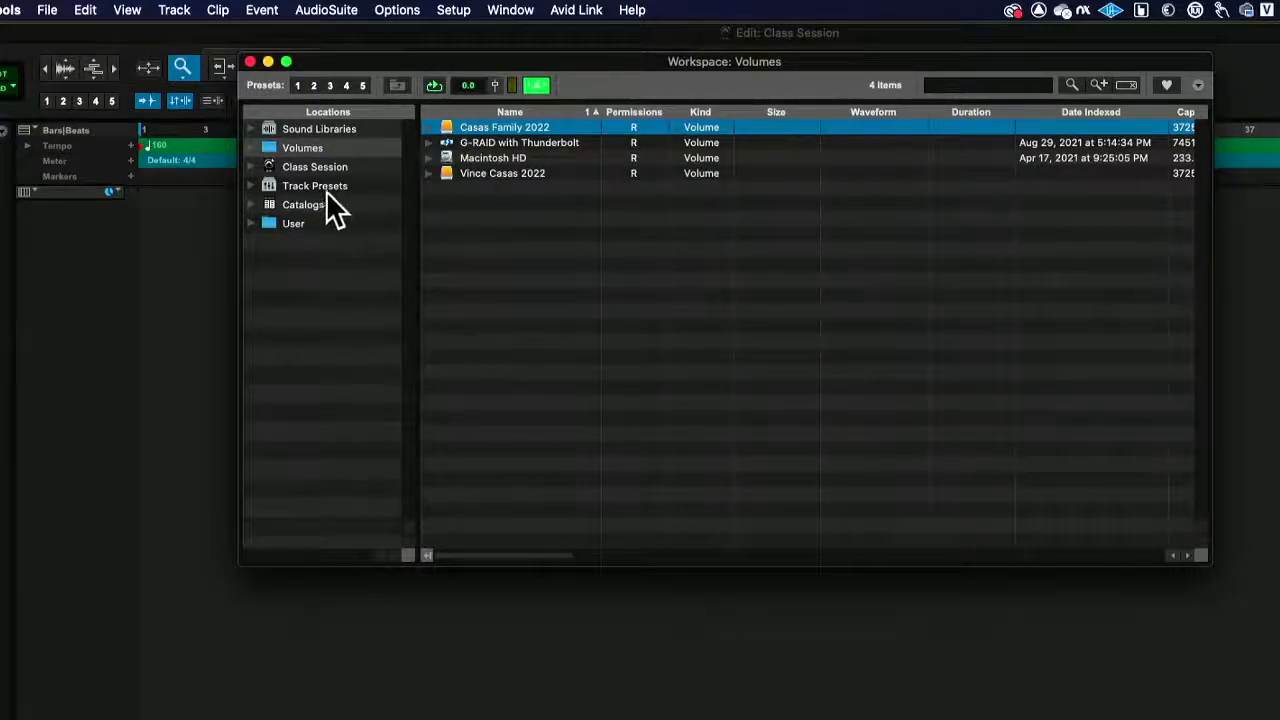
left_click(252, 186)
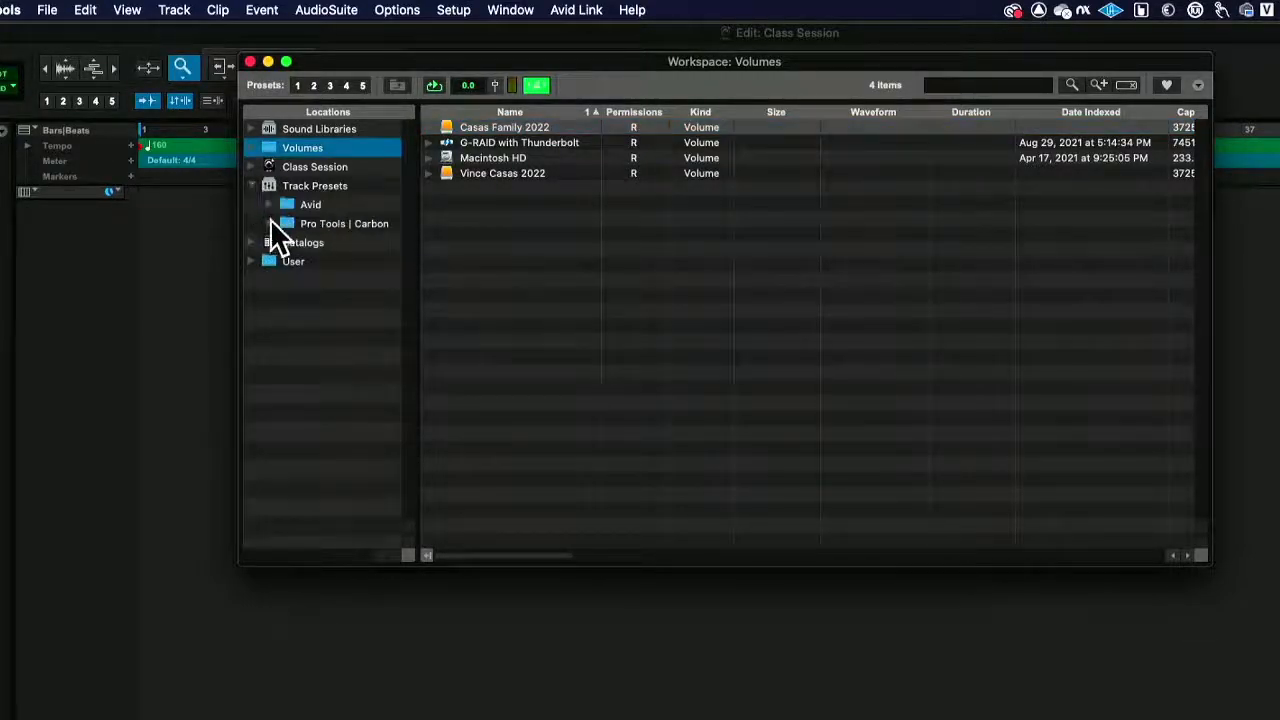
left_click(270, 204)
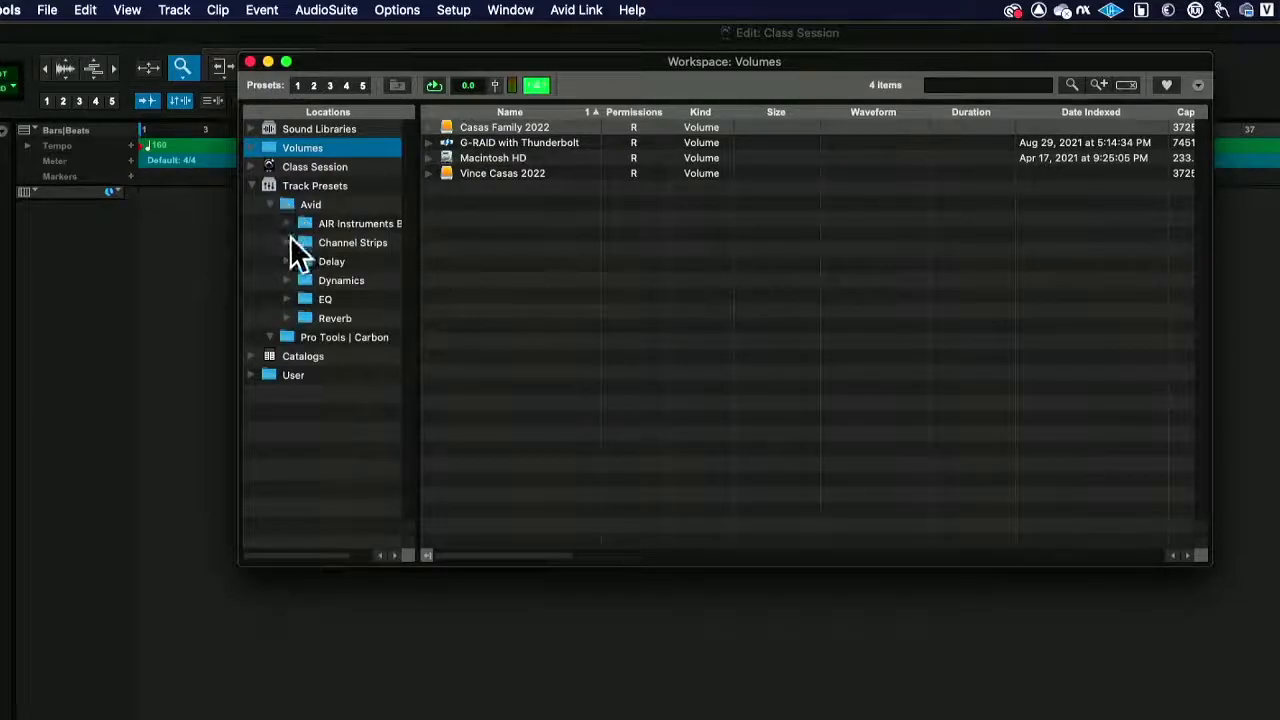
left_click(286, 242)
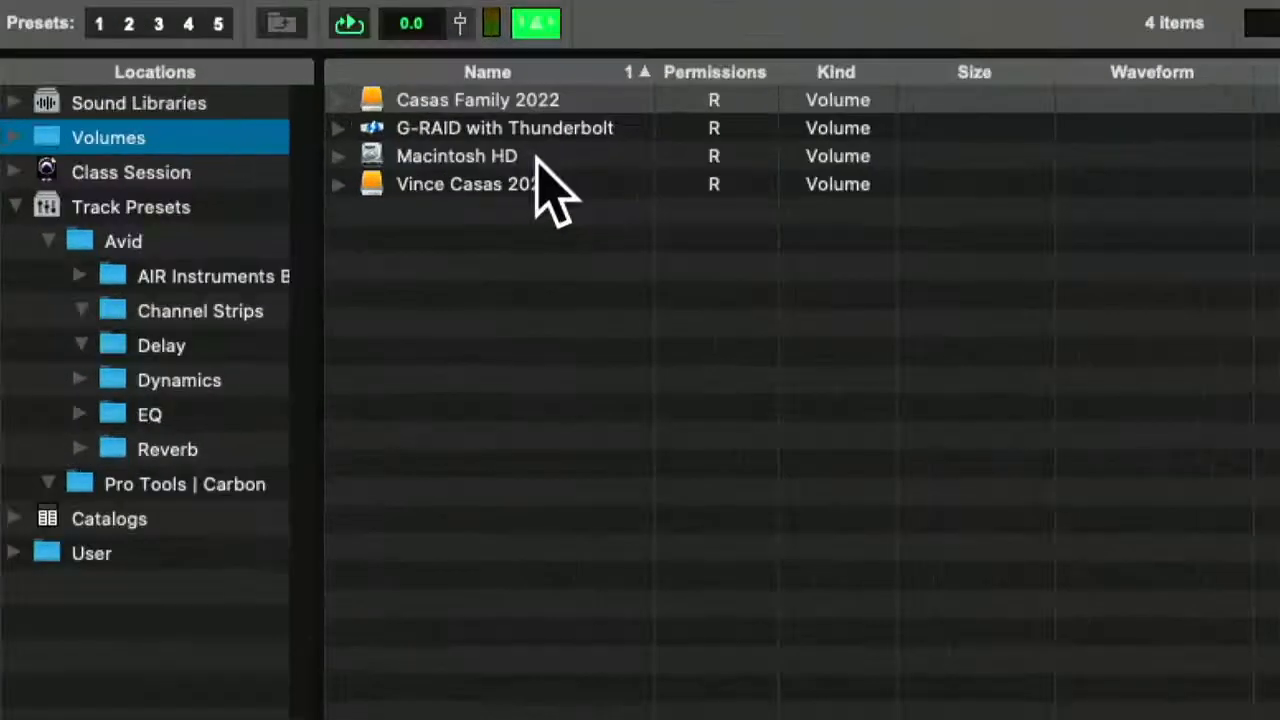
Browse Macintosh HD through Users, the home folder and Desktop to open the AUD120 Assignment 2.2 folder, and reposition the Workspace browser.
left_click(430, 158)
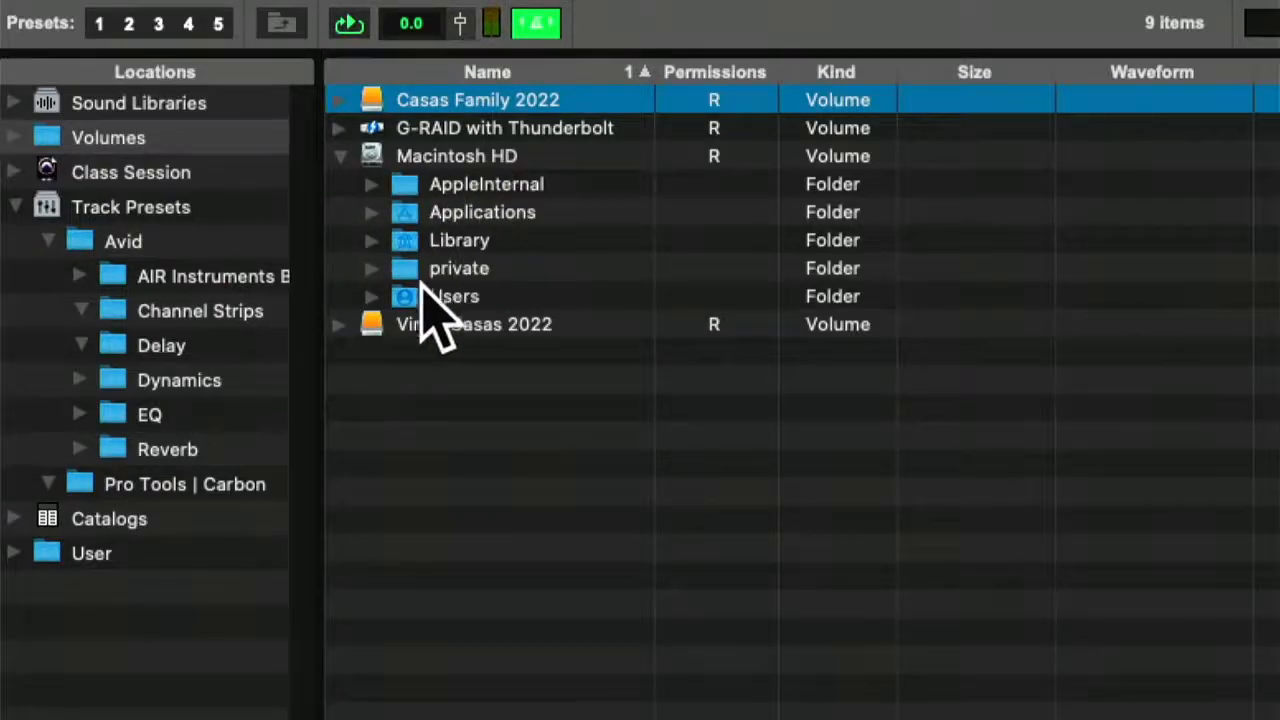
left_click(372, 296)
left_click(403, 379)
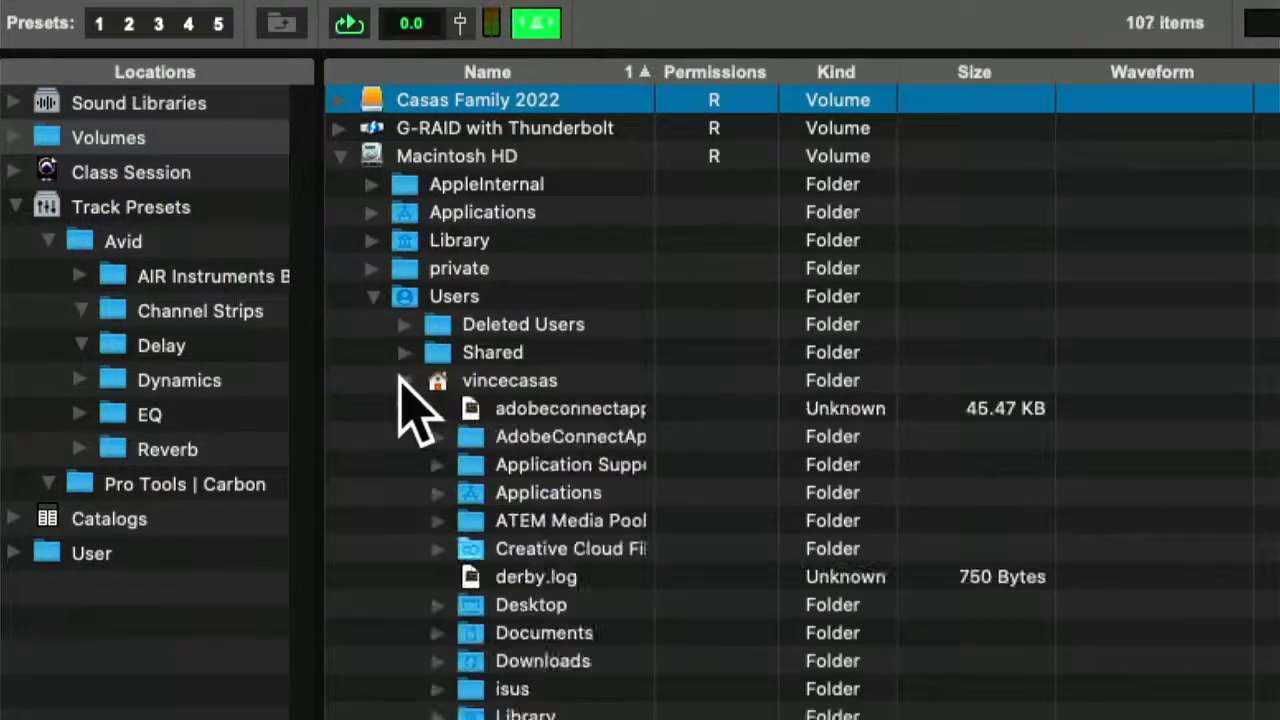
double_click(510, 380)
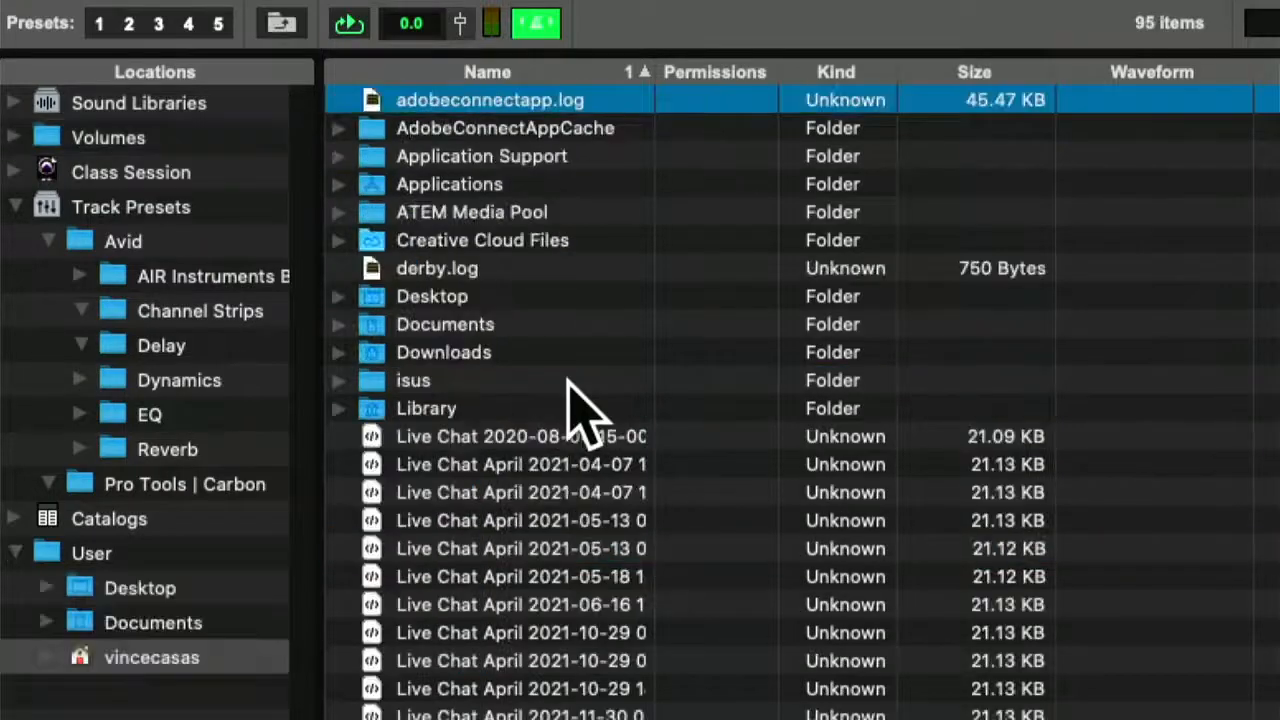
double_click(497, 296)
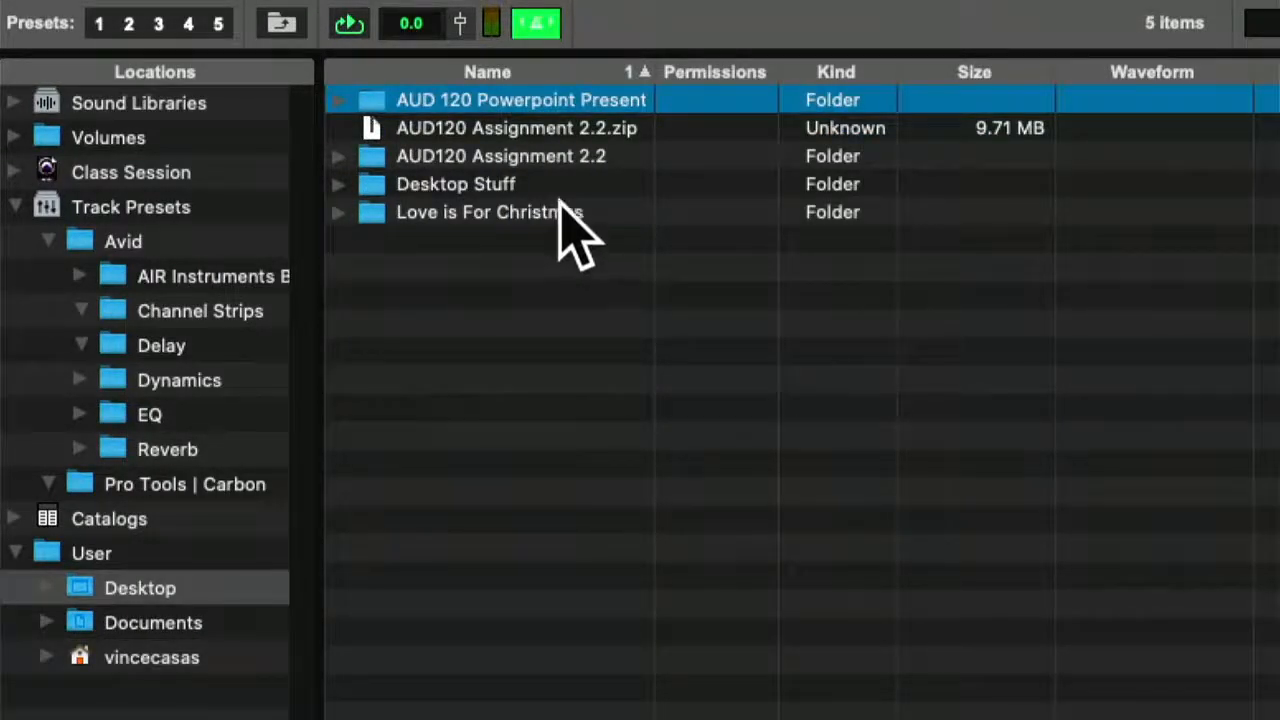
double_click(584, 158)
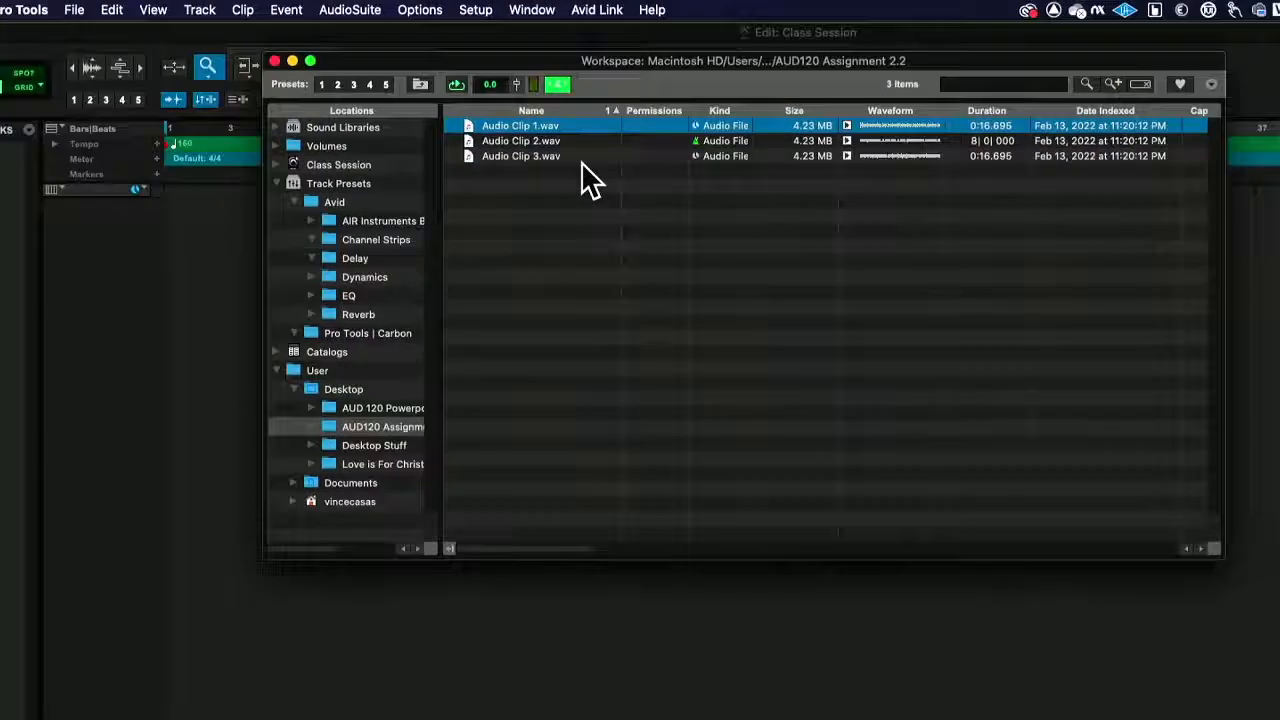
left_click_drag(622, 58, 800, 112)
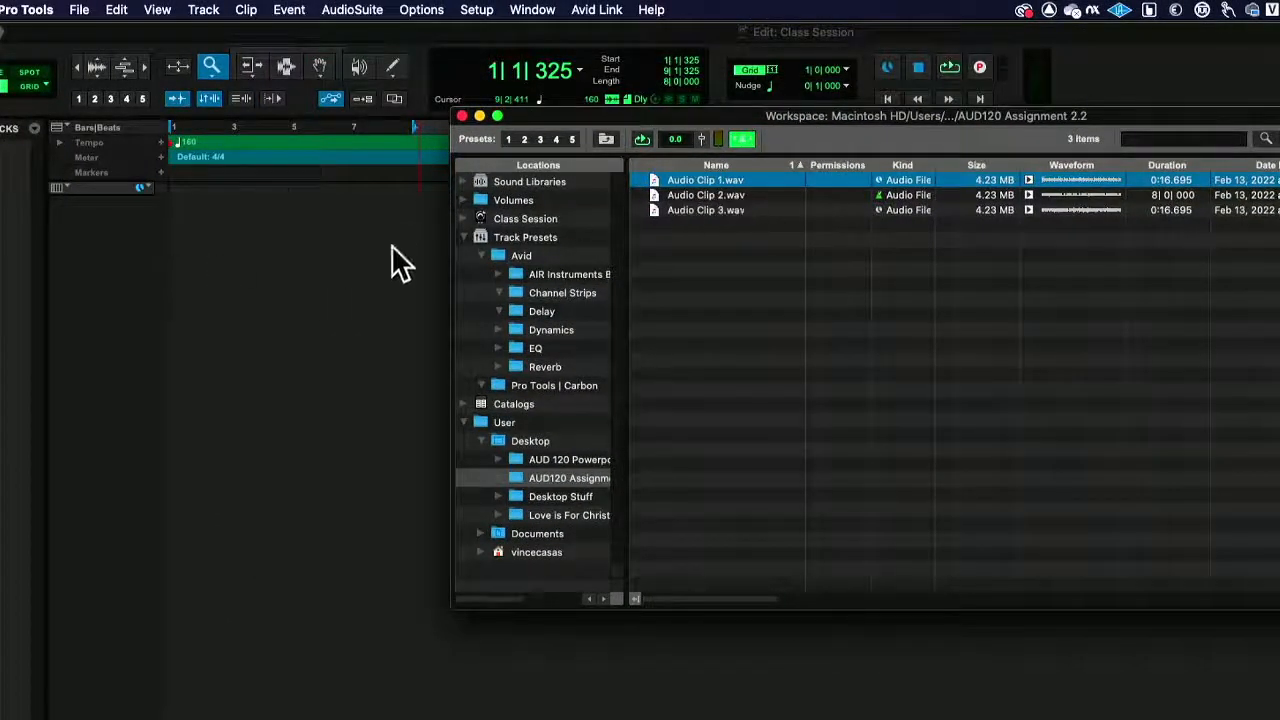
left_click_drag(704, 120, 506, 136)
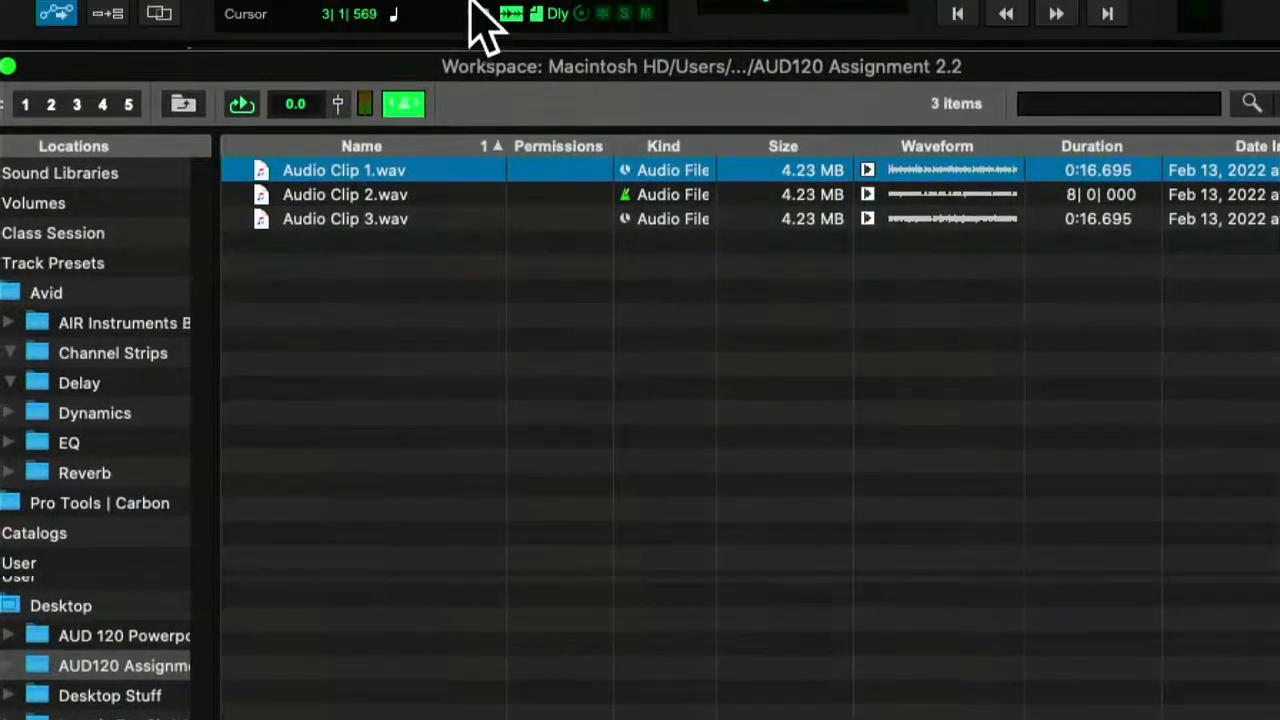
Audition Audio Clip 1.wav, Audio Clip 2.wav and Audio Clip 3.wav in turn, and stop the preview.
left_click(867, 170)
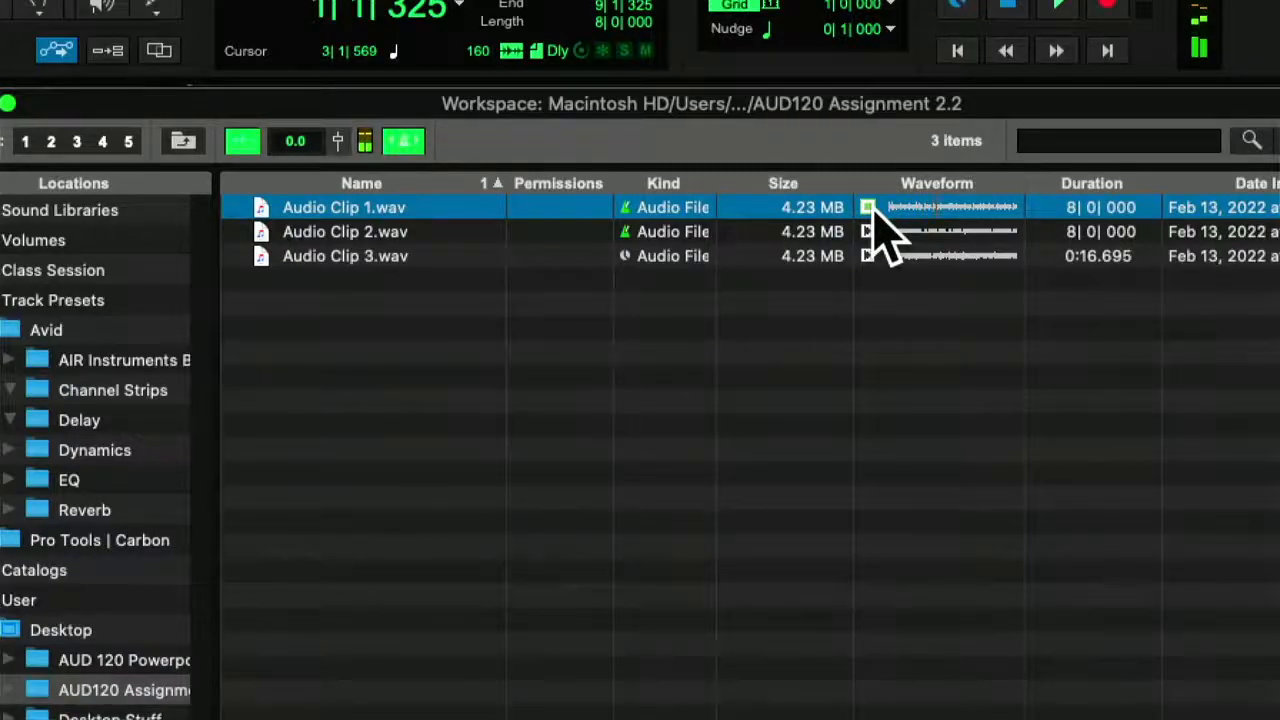
left_click(868, 232)
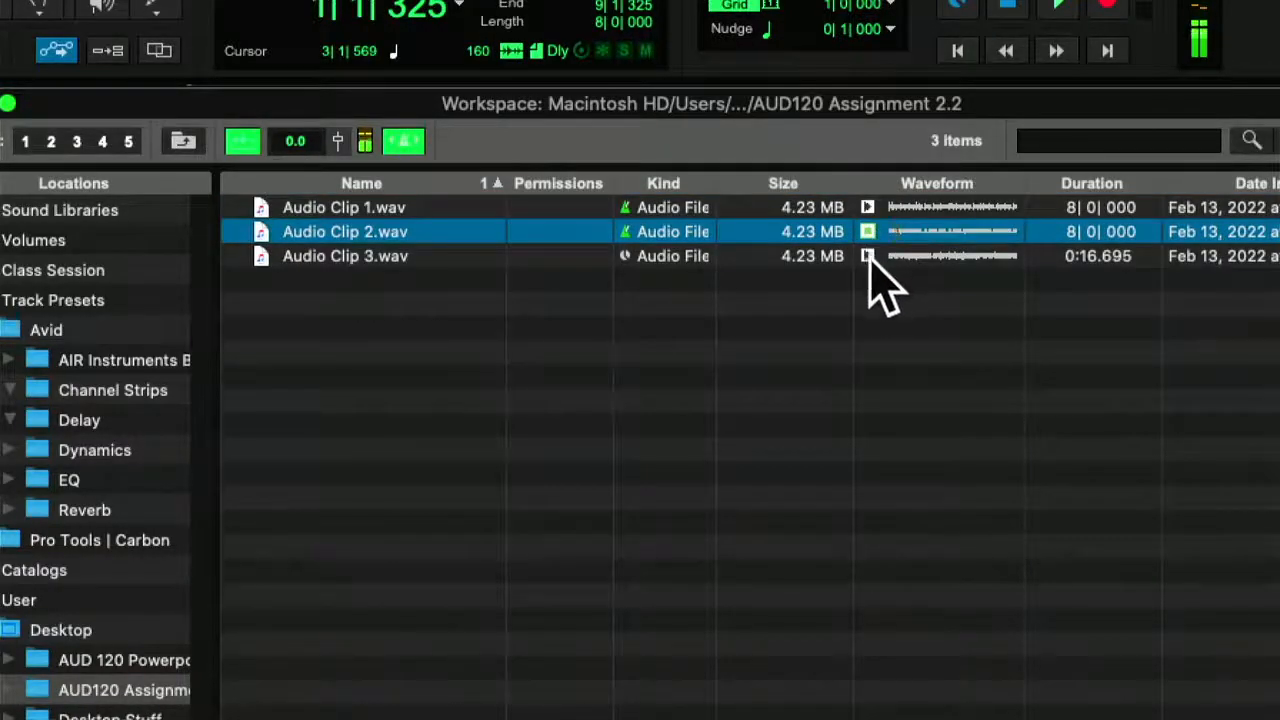
left_click(867, 256)
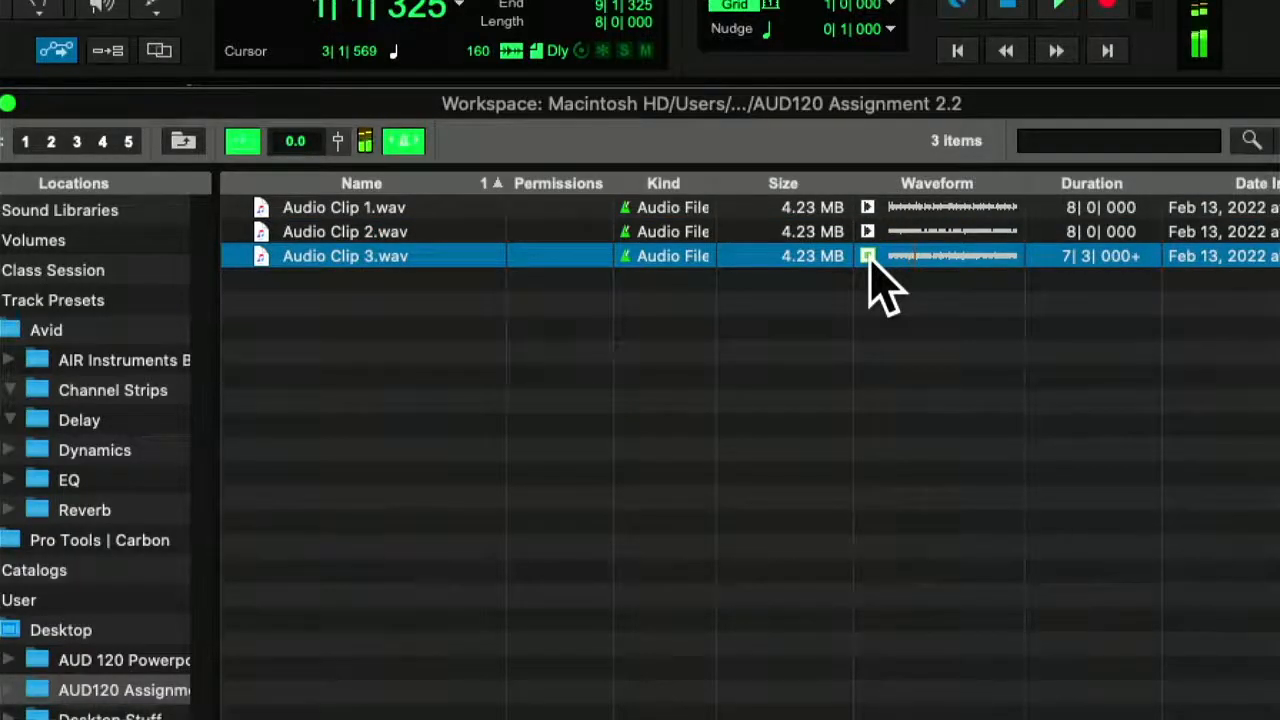
left_click(867, 257)
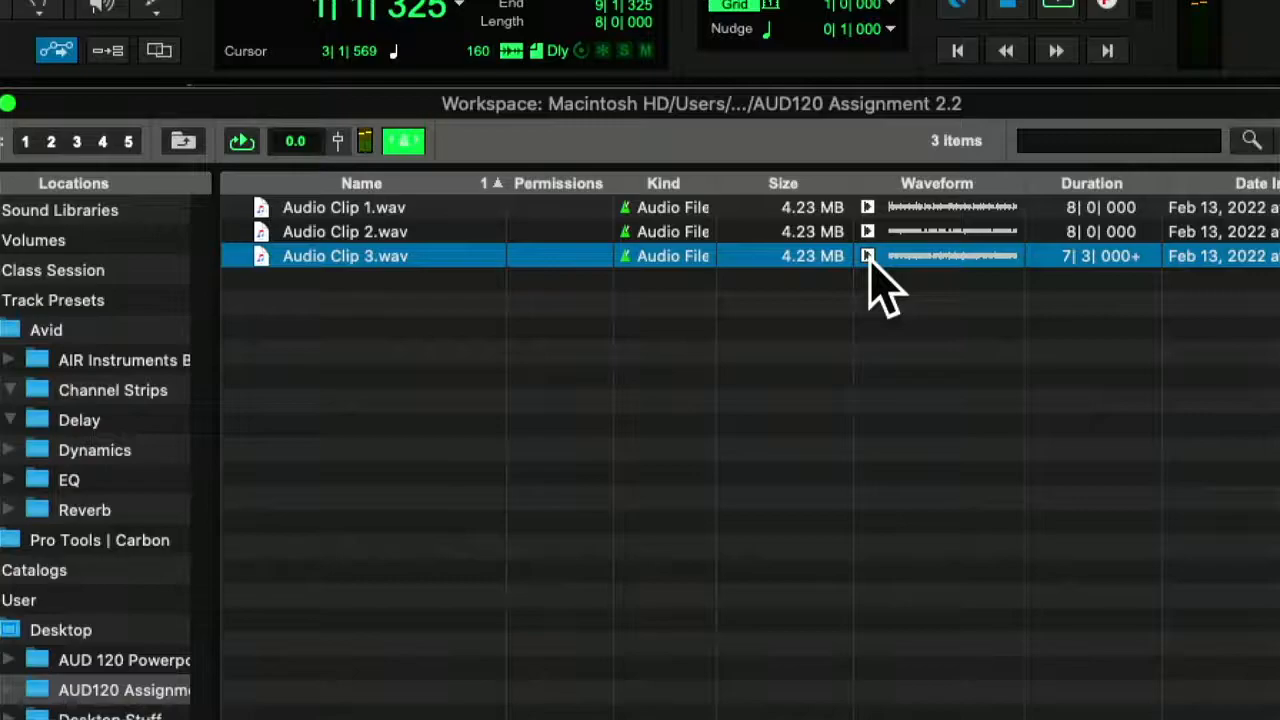
Compare the preview of Audio Clip 3.wav with audio files conforming to session tempo turned off and back on.
left_click(405, 145)
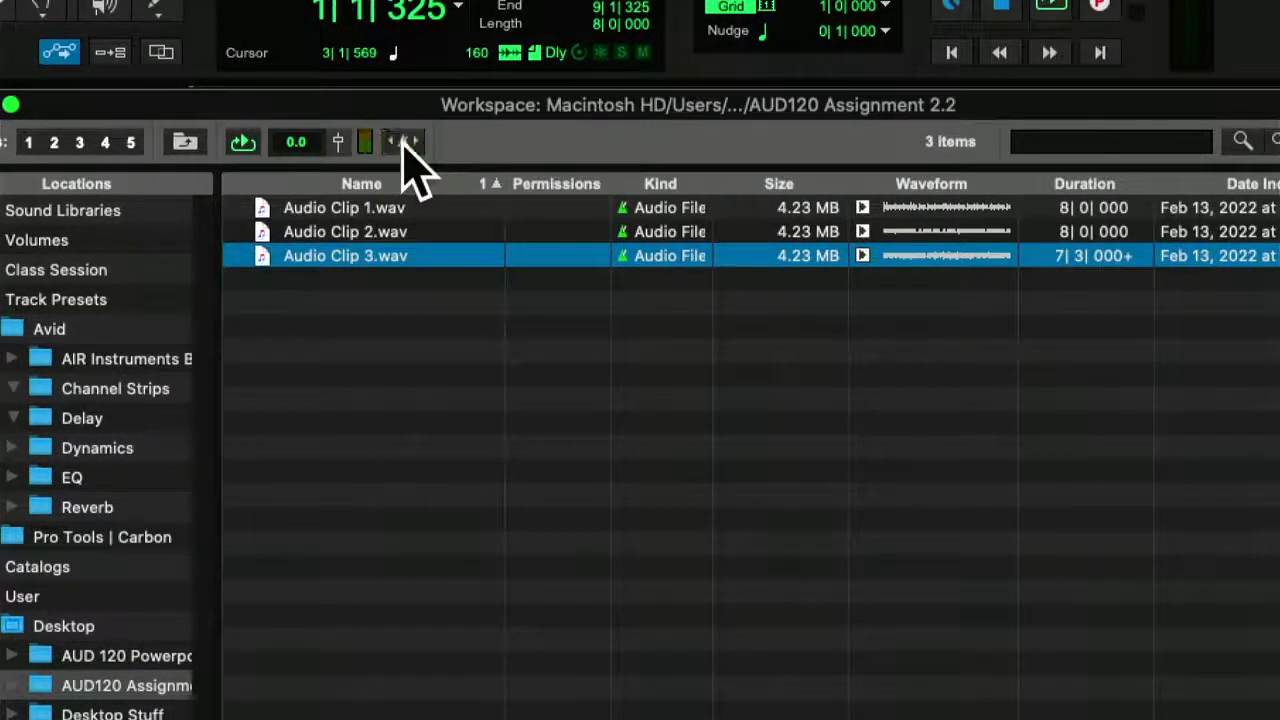
left_click(863, 256)
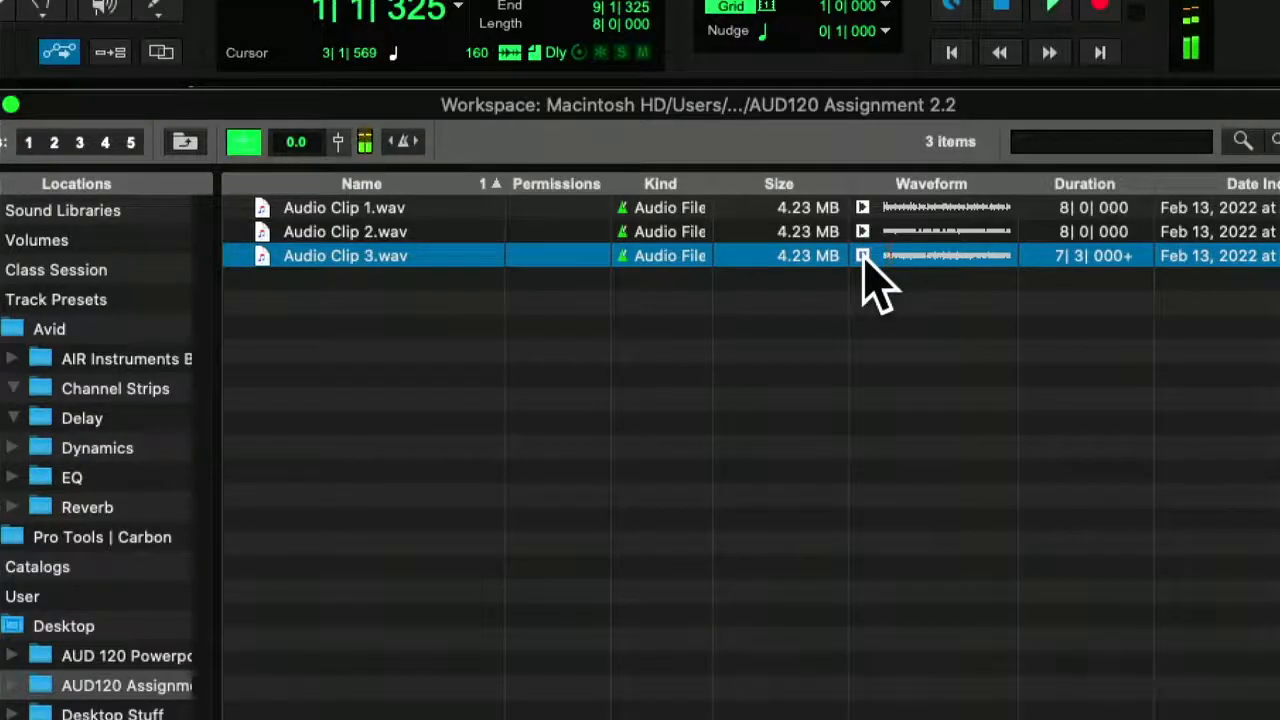
left_click(405, 145)
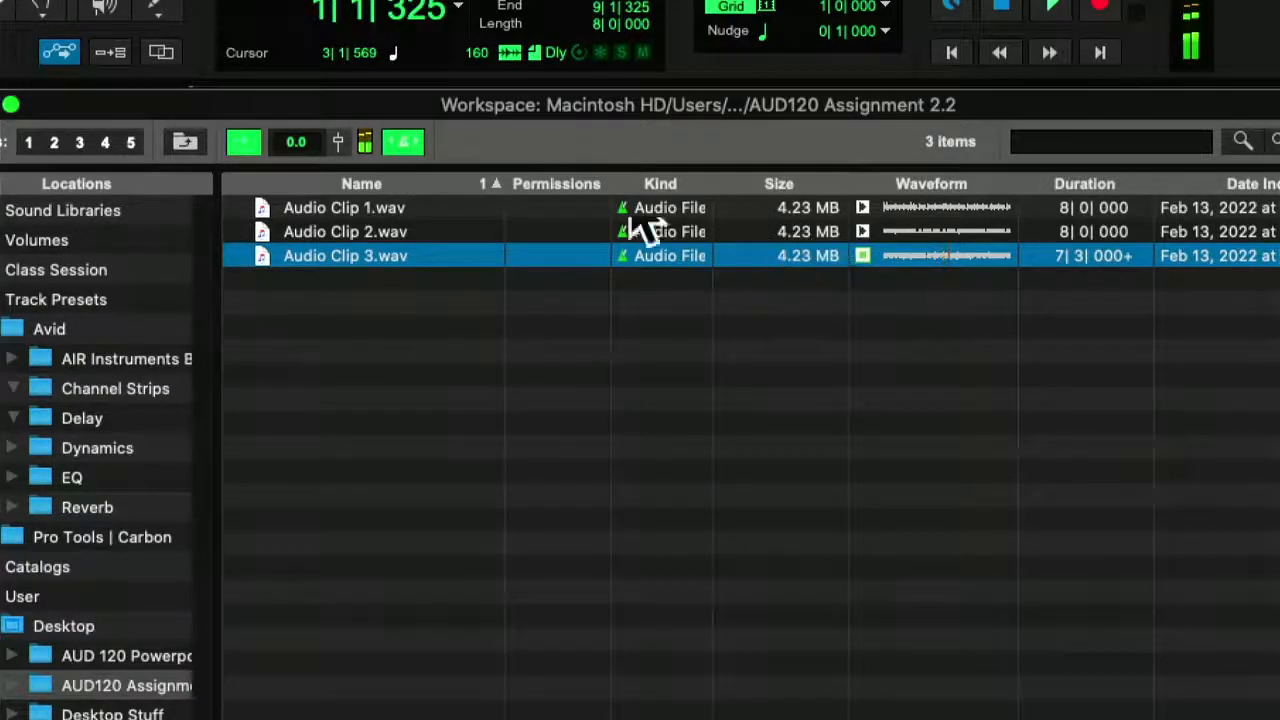
left_click(863, 256)
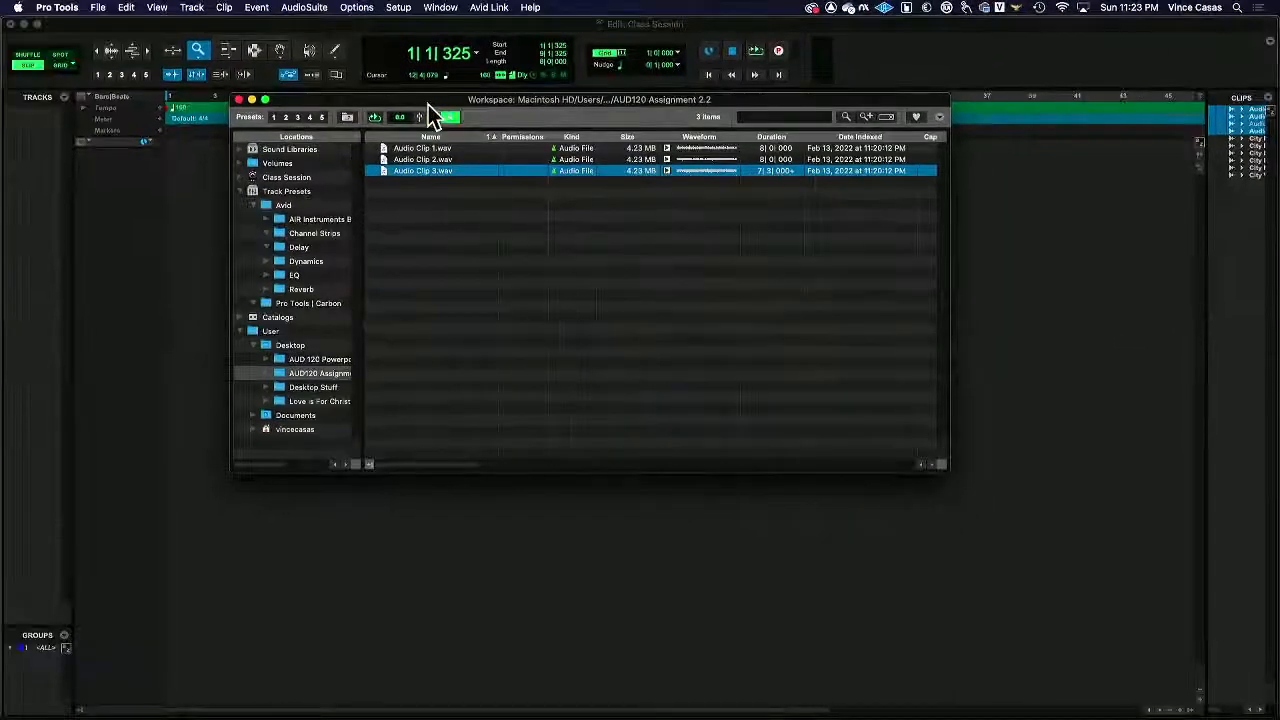
Import Audio Clip 3.wav from the Workspace browser onto a new track in the Edit window without importing its original tempo.
left_click_drag(428, 104, 745, 101)
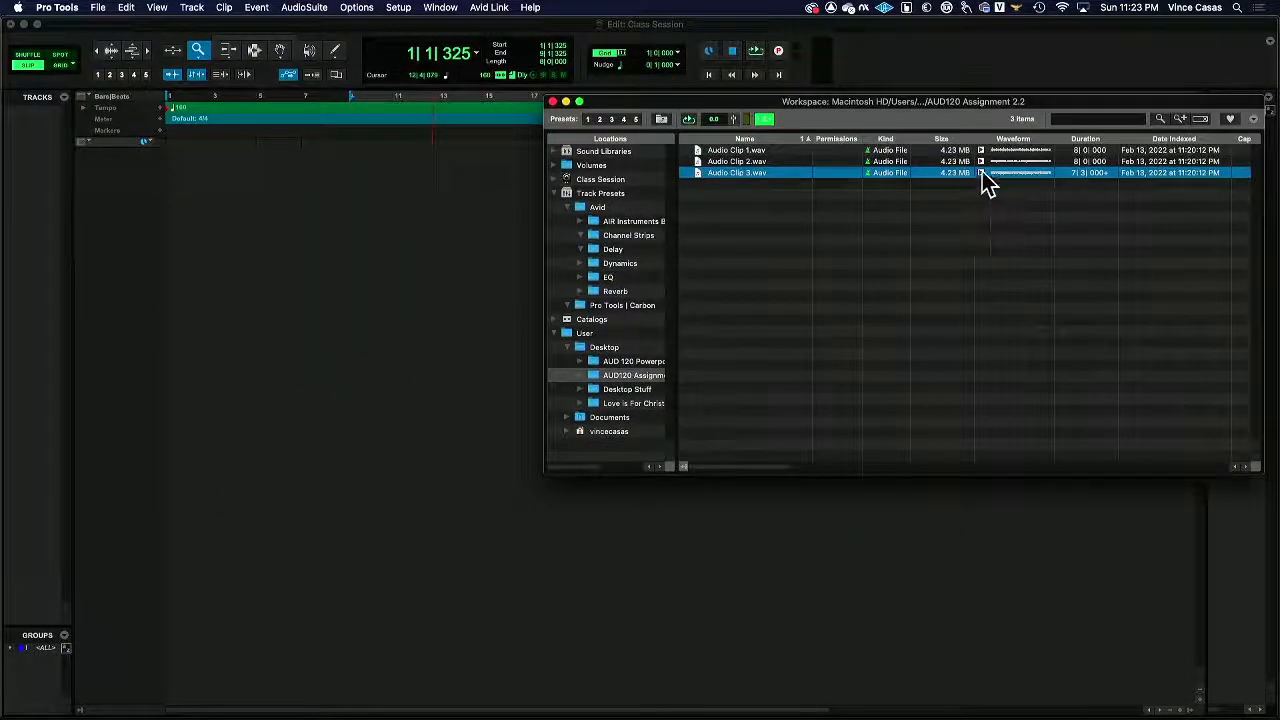
left_click(980, 173)
left_click(737, 150, "super")
left_click_drag(749, 171, 186, 187)
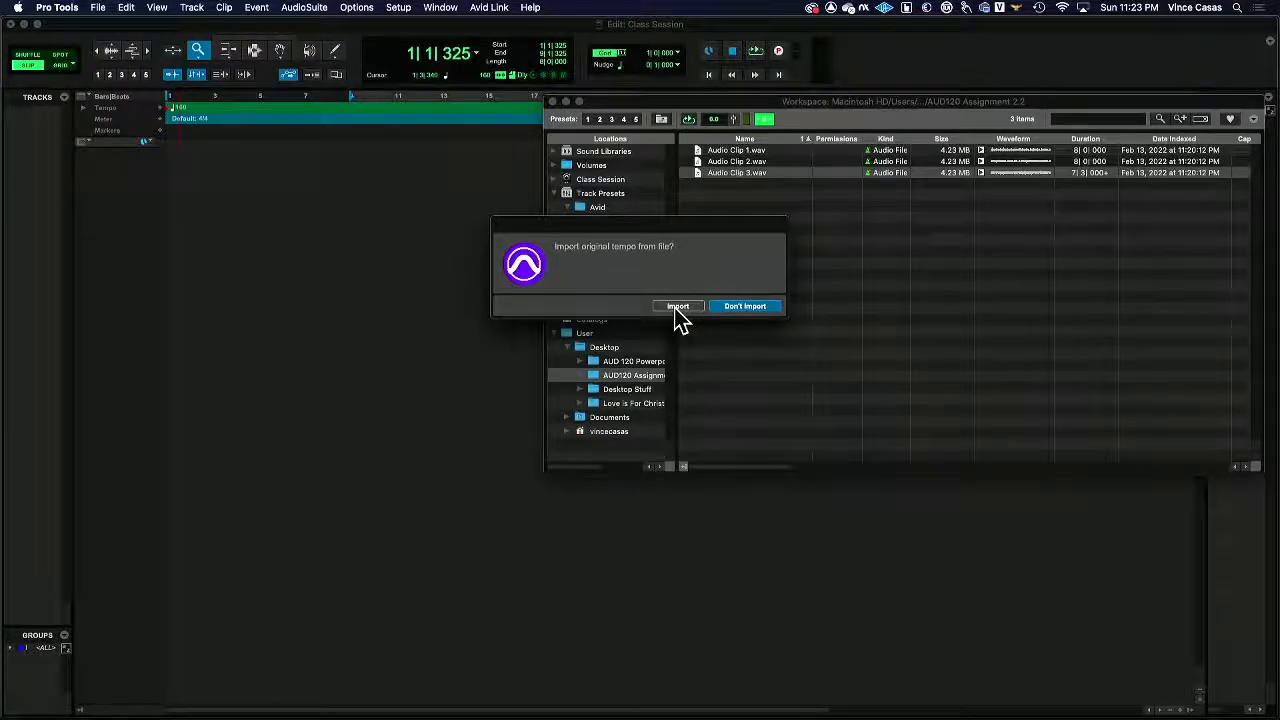
left_click(745, 306)
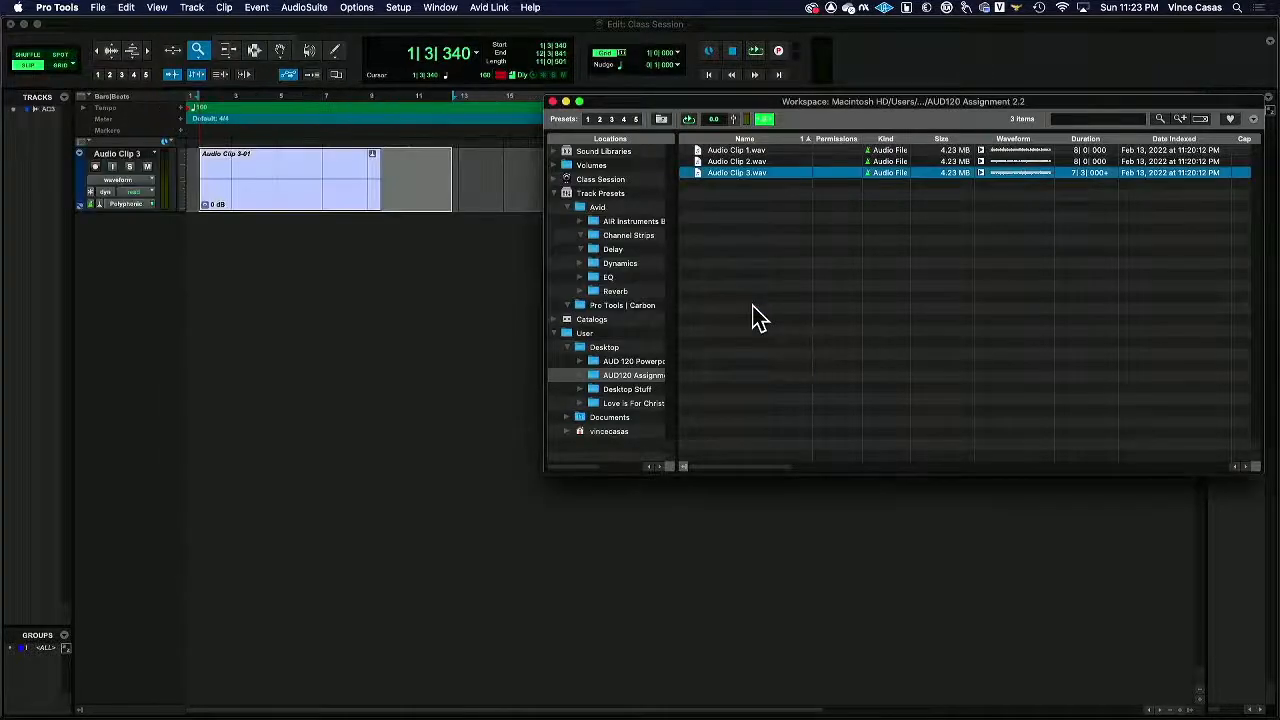
Move the imported Audio Clip 3 clip to the session start at 1|1|000 with the Grabber tool and play it from there.
left_click(281, 51)
left_click_drag(311, 189, 229, 191)
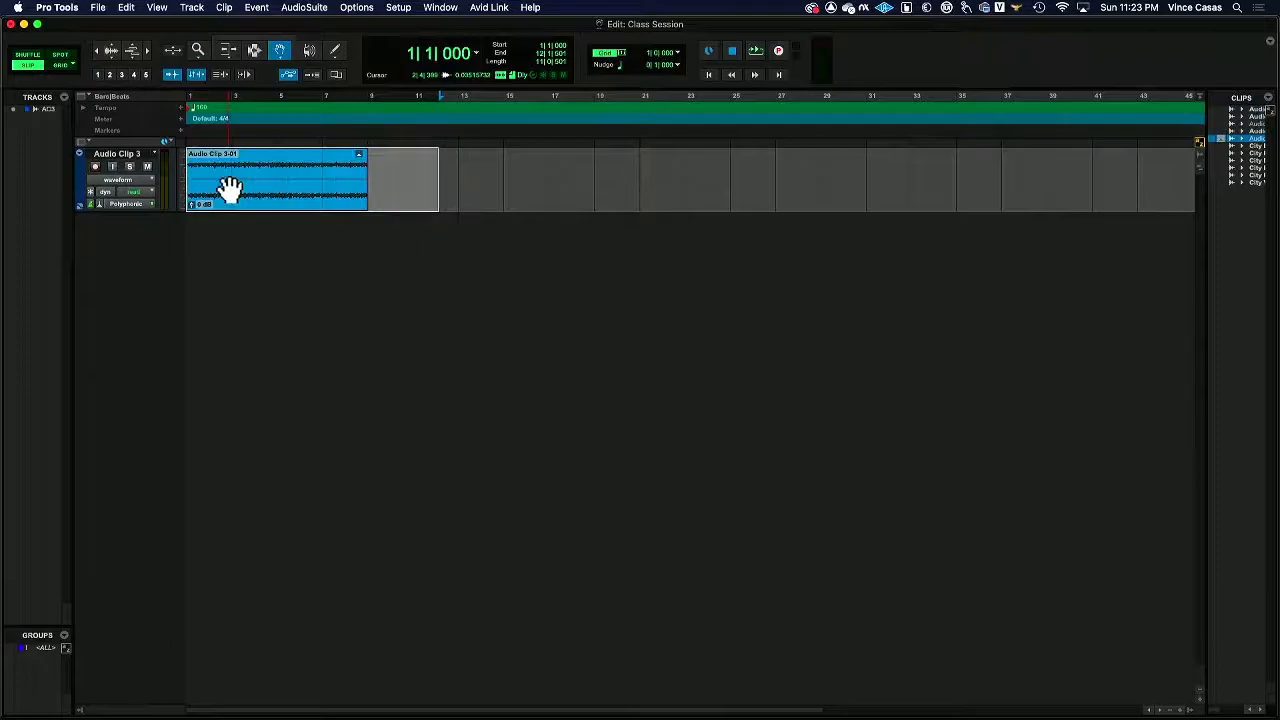
key("Return")
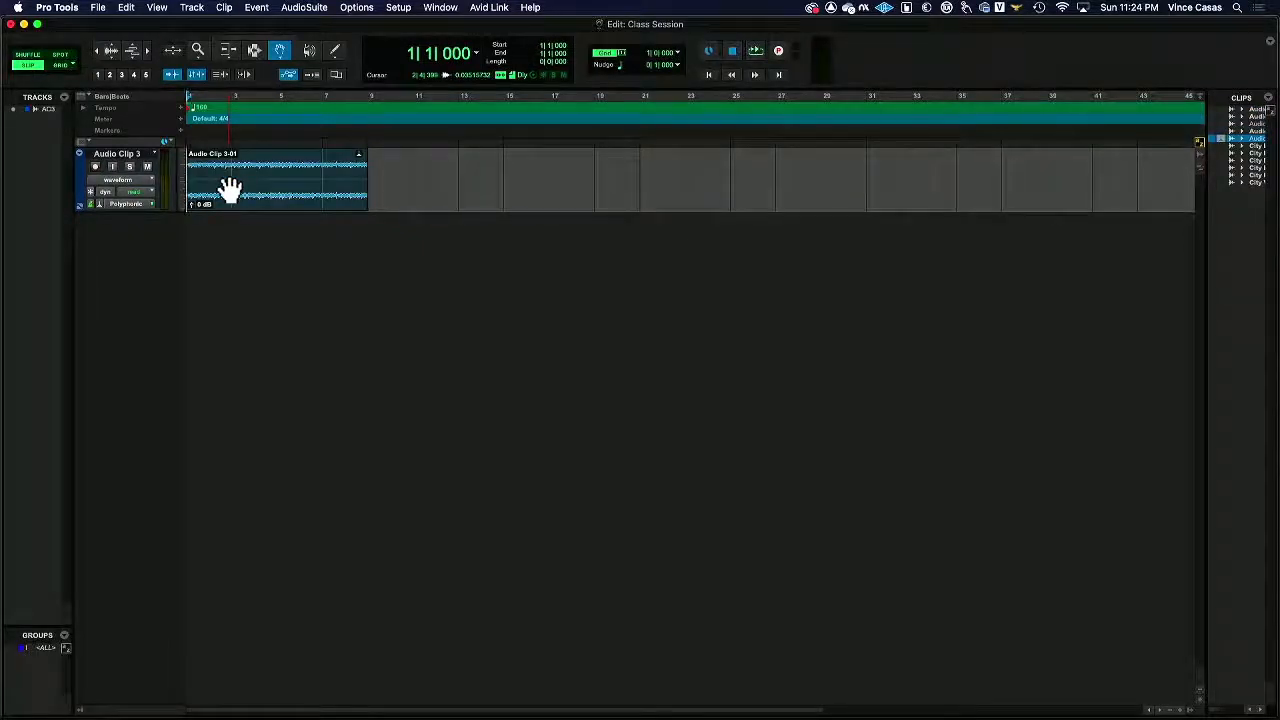
key("space")
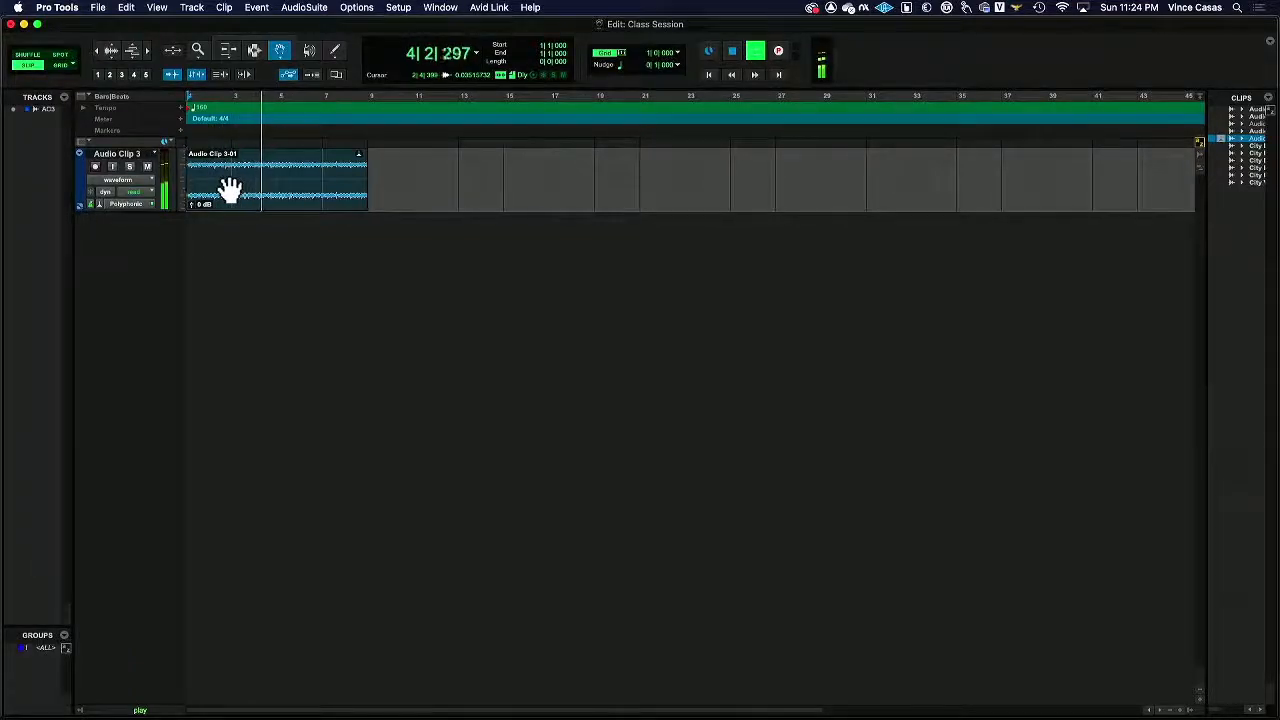
key("space")
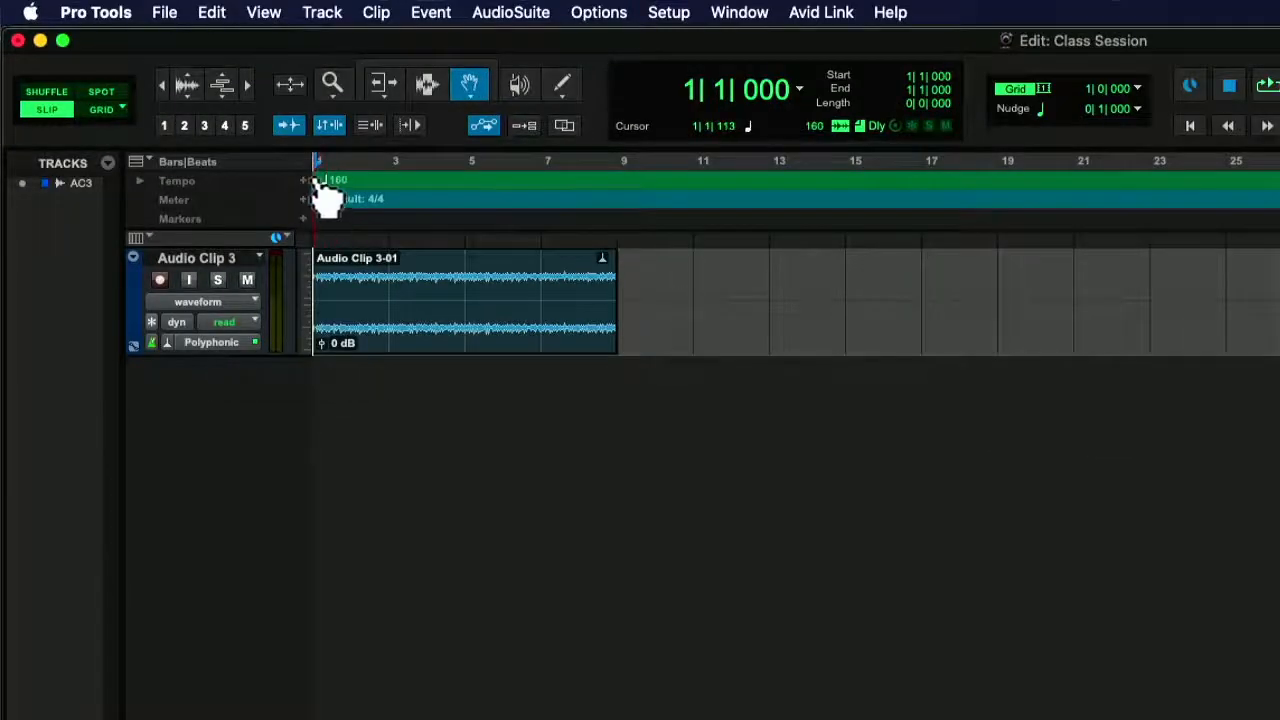
Change the session's starting tempo to 130 BPM and play the clip at the new tempo.
double_click(316, 180)
left_click_drag(1049, 369, 943, 307)
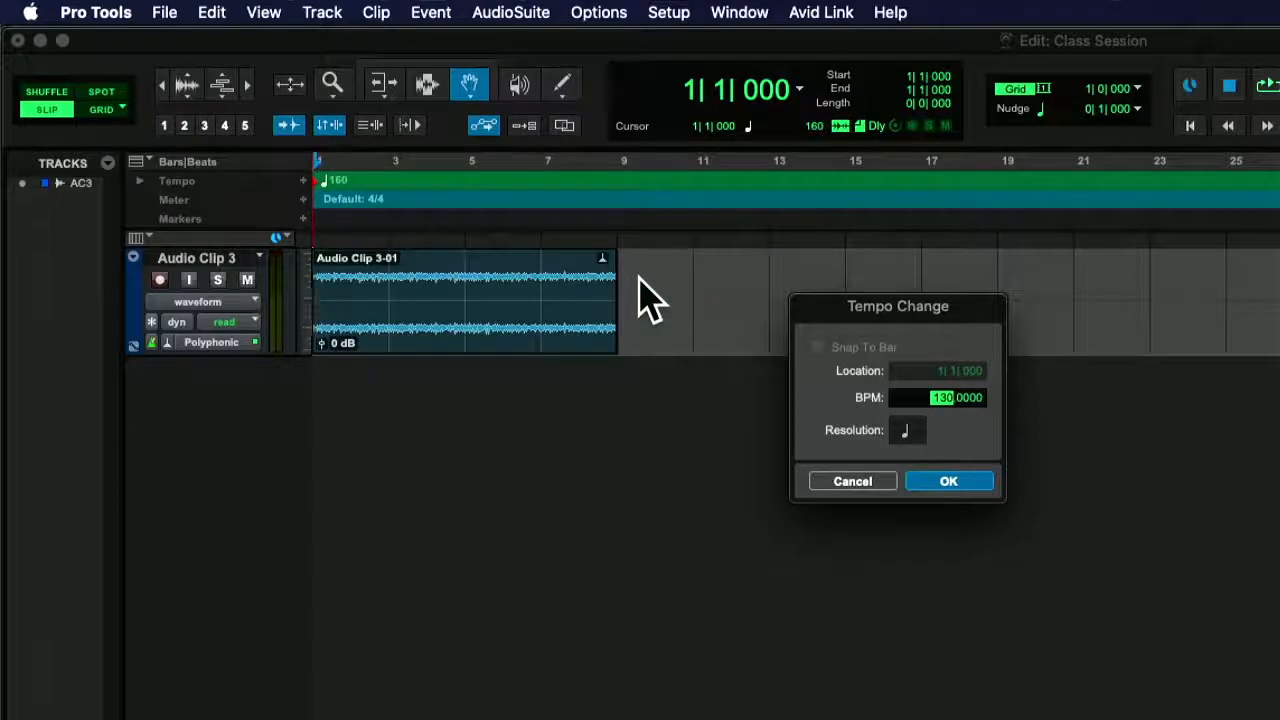
key("Return")
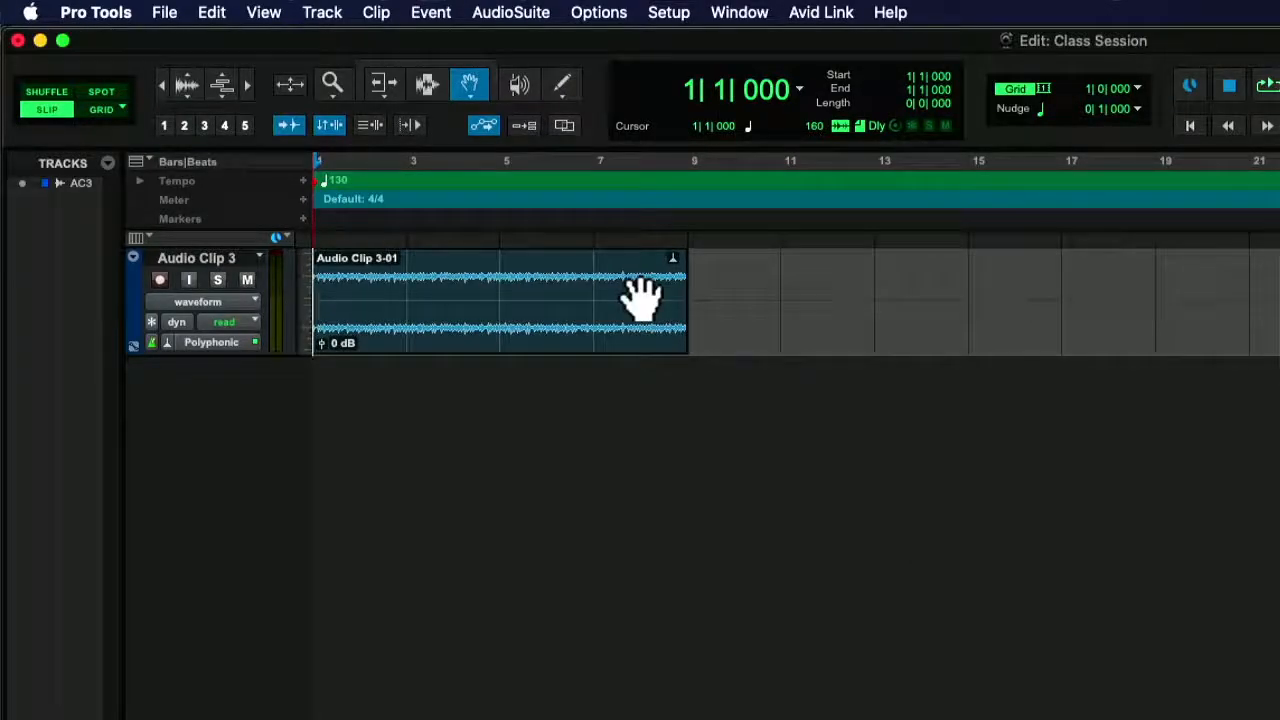
key("space")
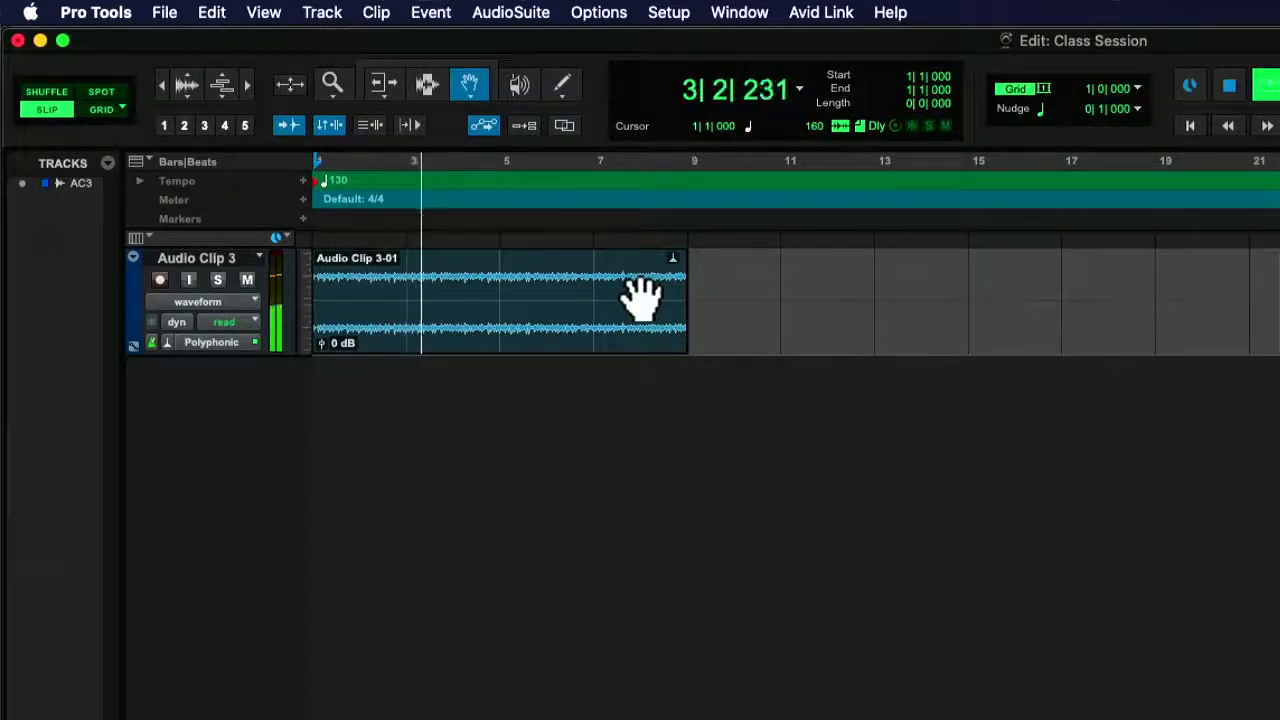
key("space")
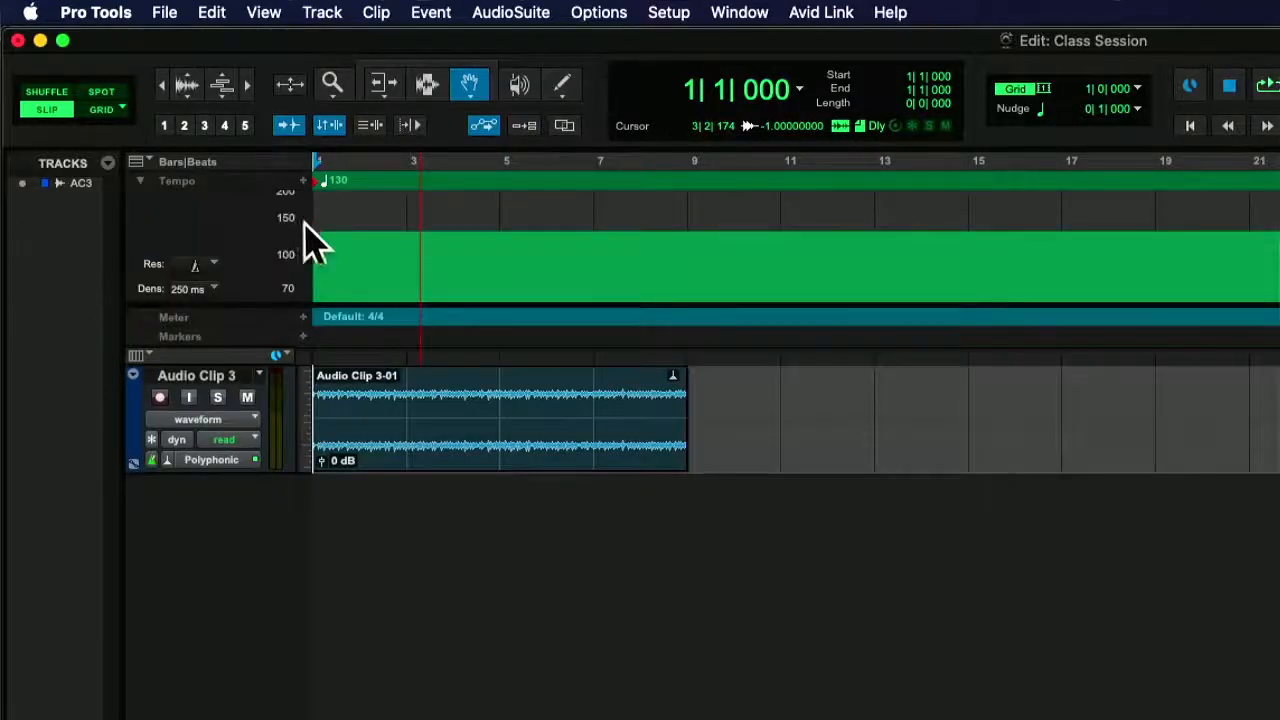
Draw a freehand tempo curve with the Pencil tool, descending from the session start to about 61 BPM past bar 6.
left_click(558, 88)
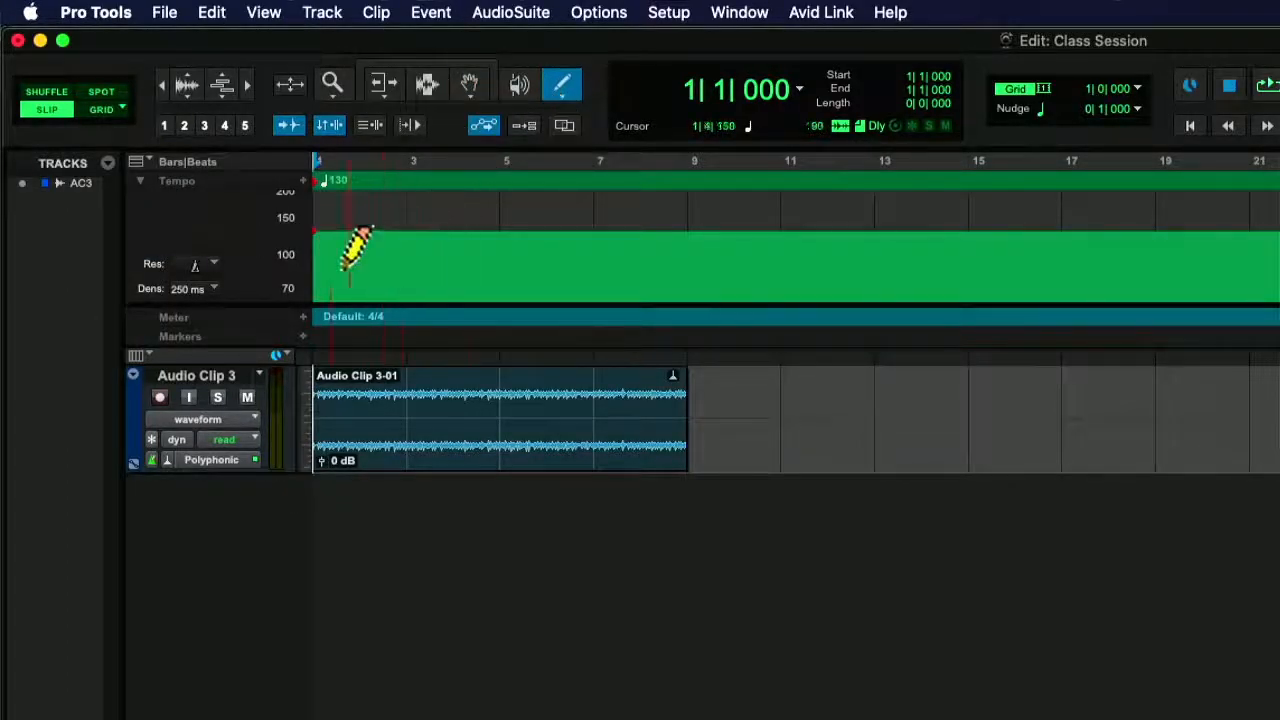
left_click(139, 181)
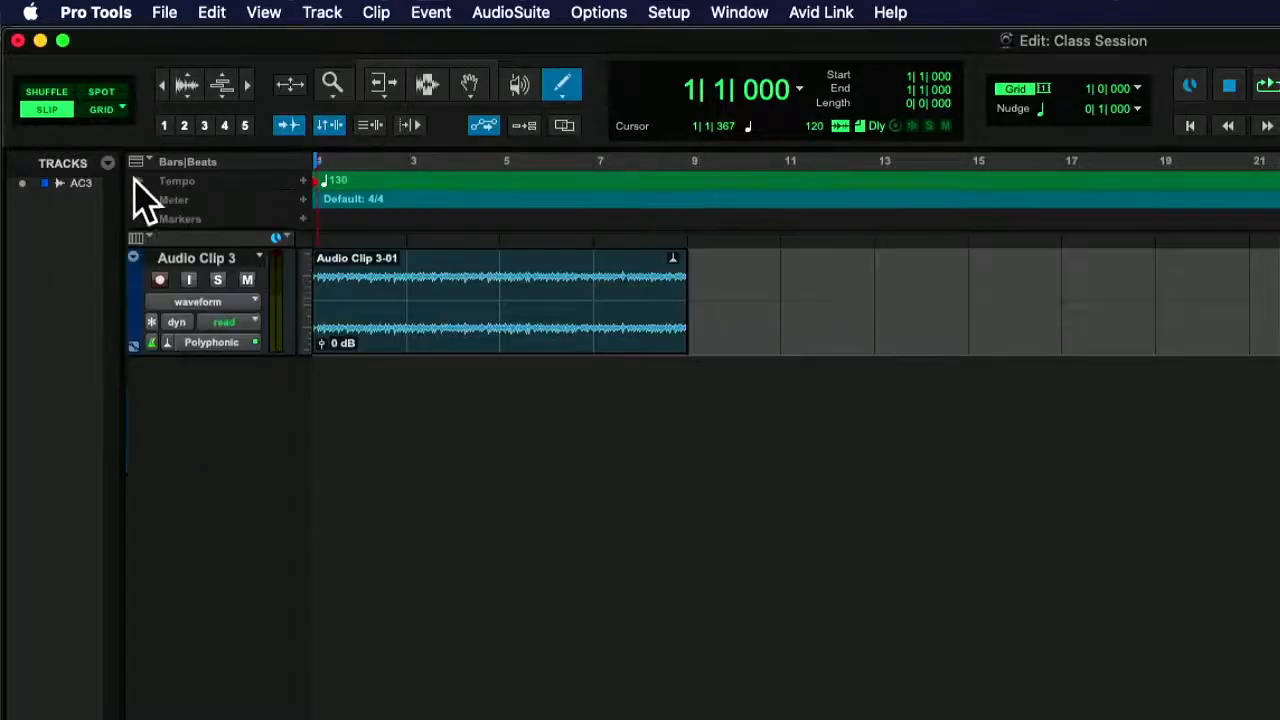
left_click(139, 181)
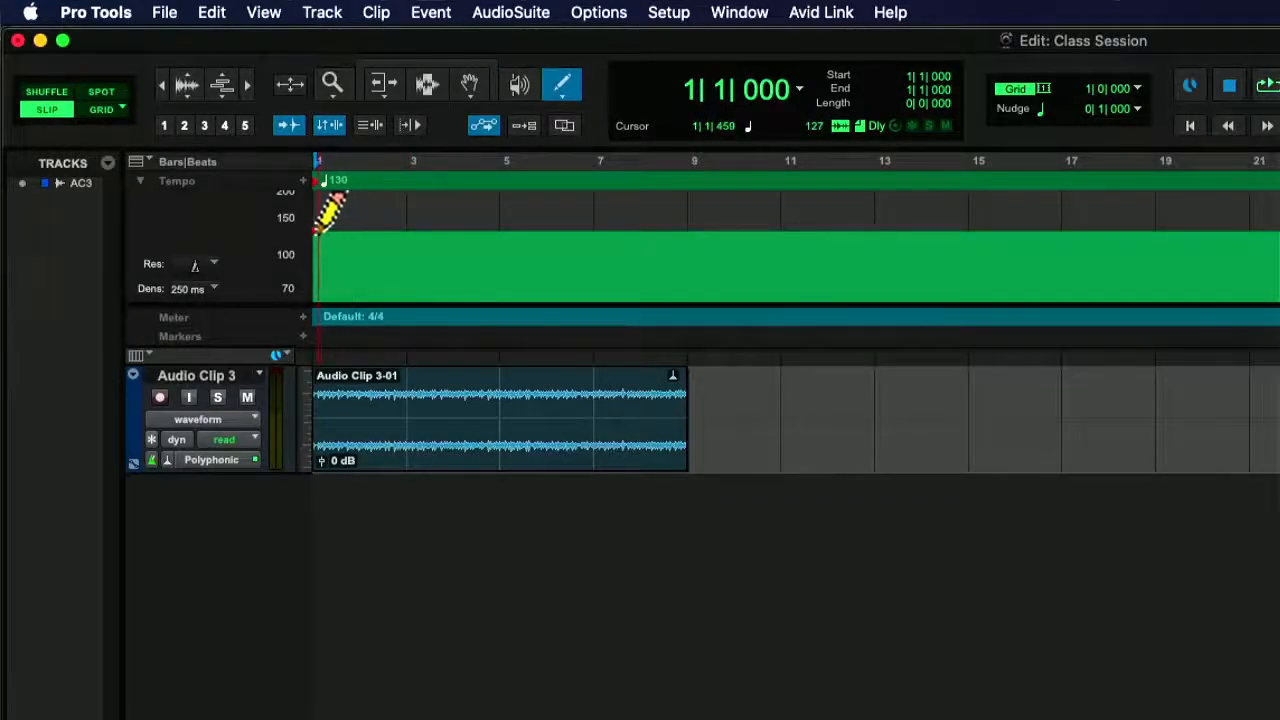
left_click_drag(385, 240, 562, 280)
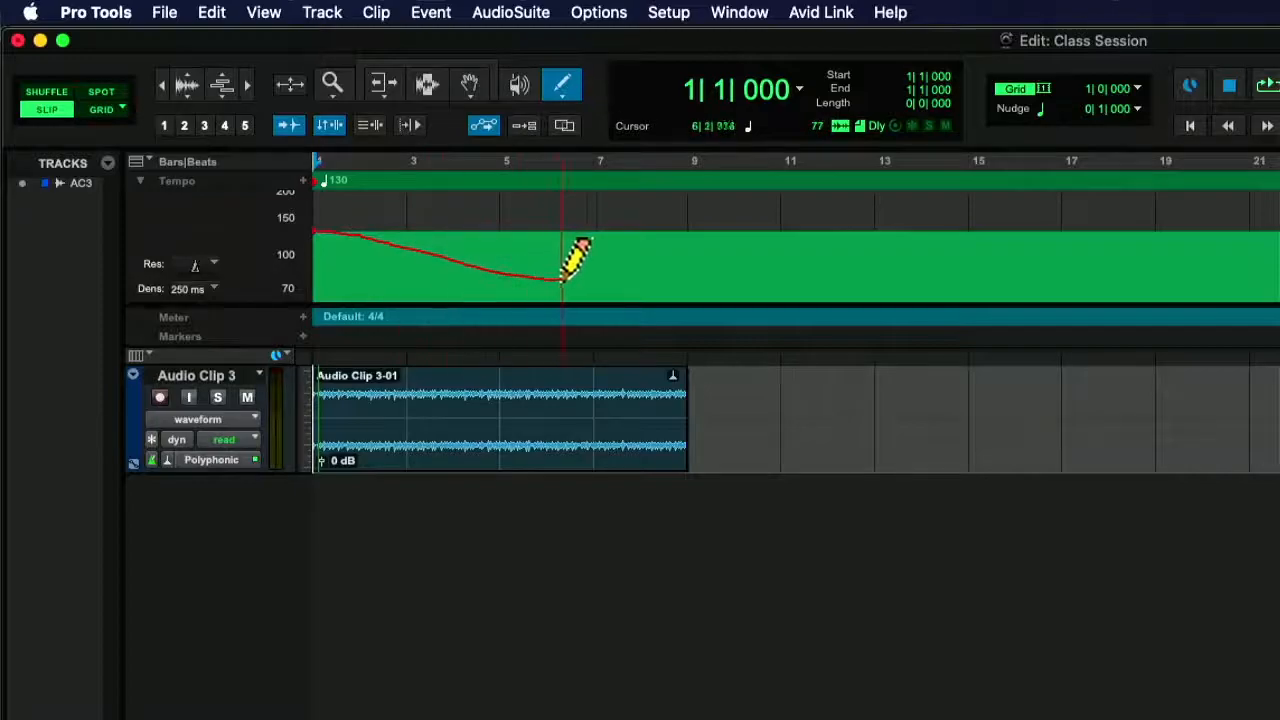
left_click_drag(651, 283, 662, 292)
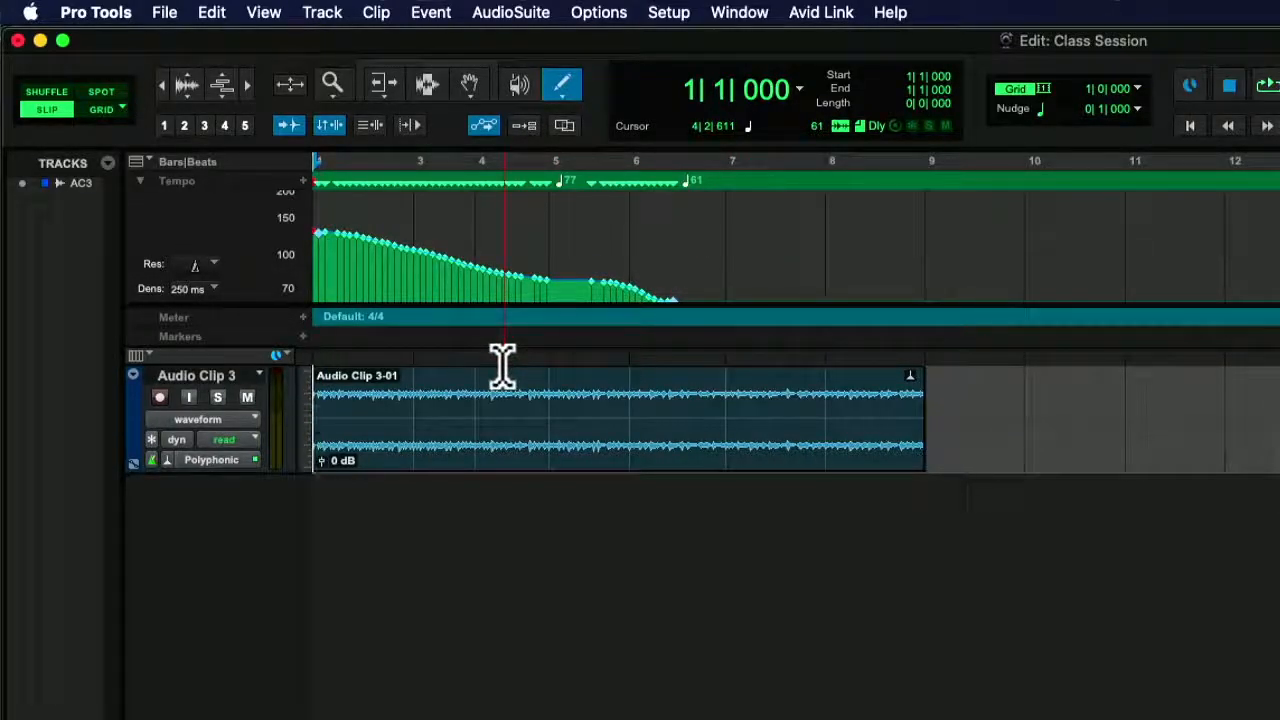
Play the clip from the session start through the tempo curve and draw a further tempo drop past bar 8 down to 5 BPM.
key("space")
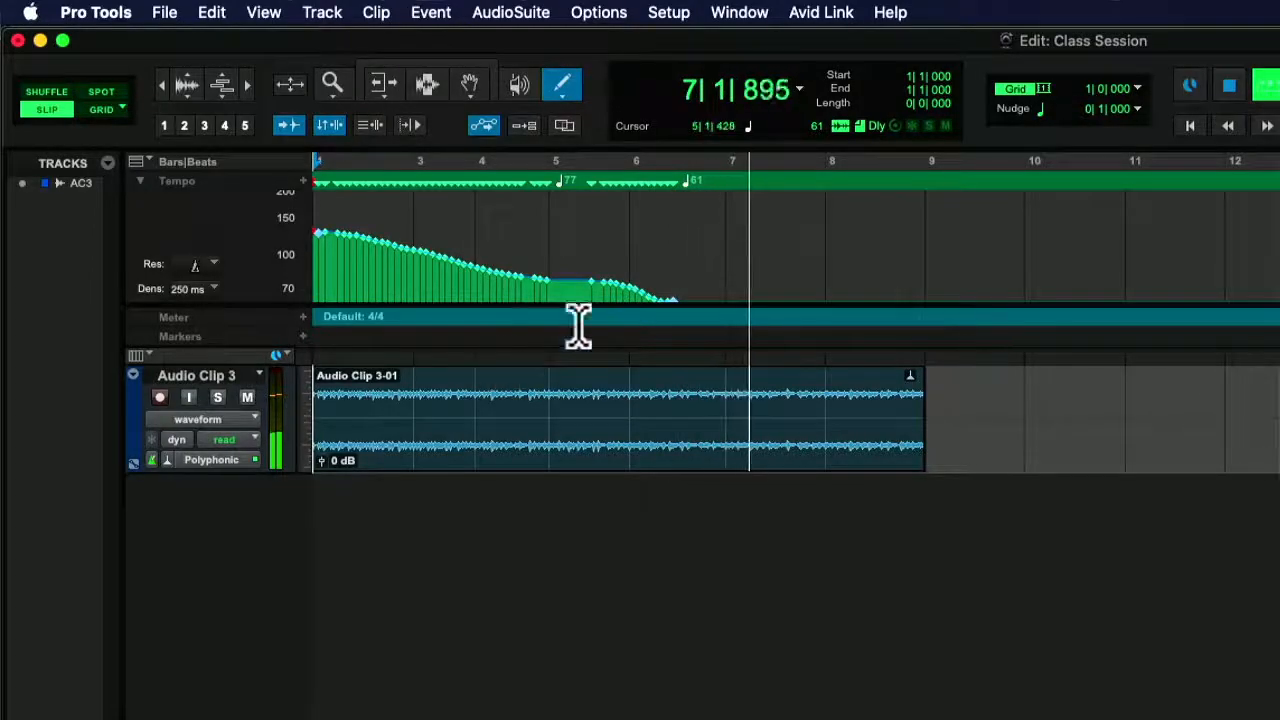
left_click(633, 255)
scroll(633, 260, "up", 5)
left_click_drag(840, 264, 908, 298)
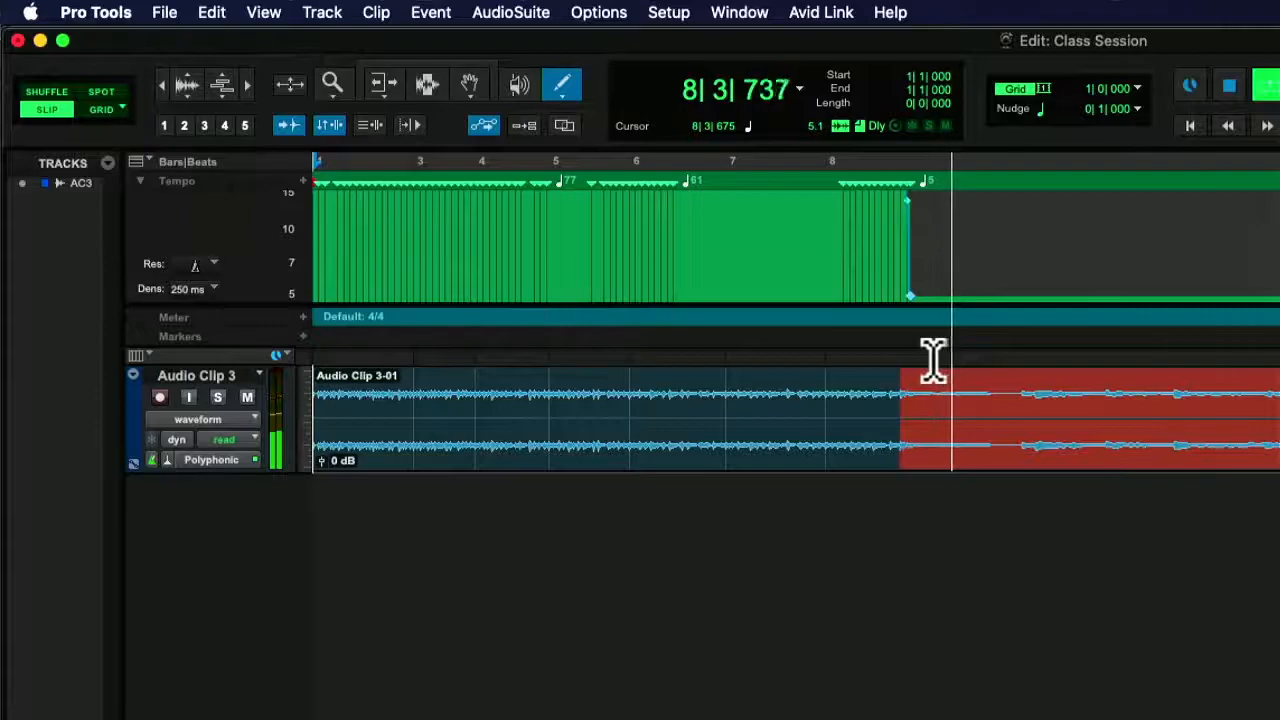
key("space")
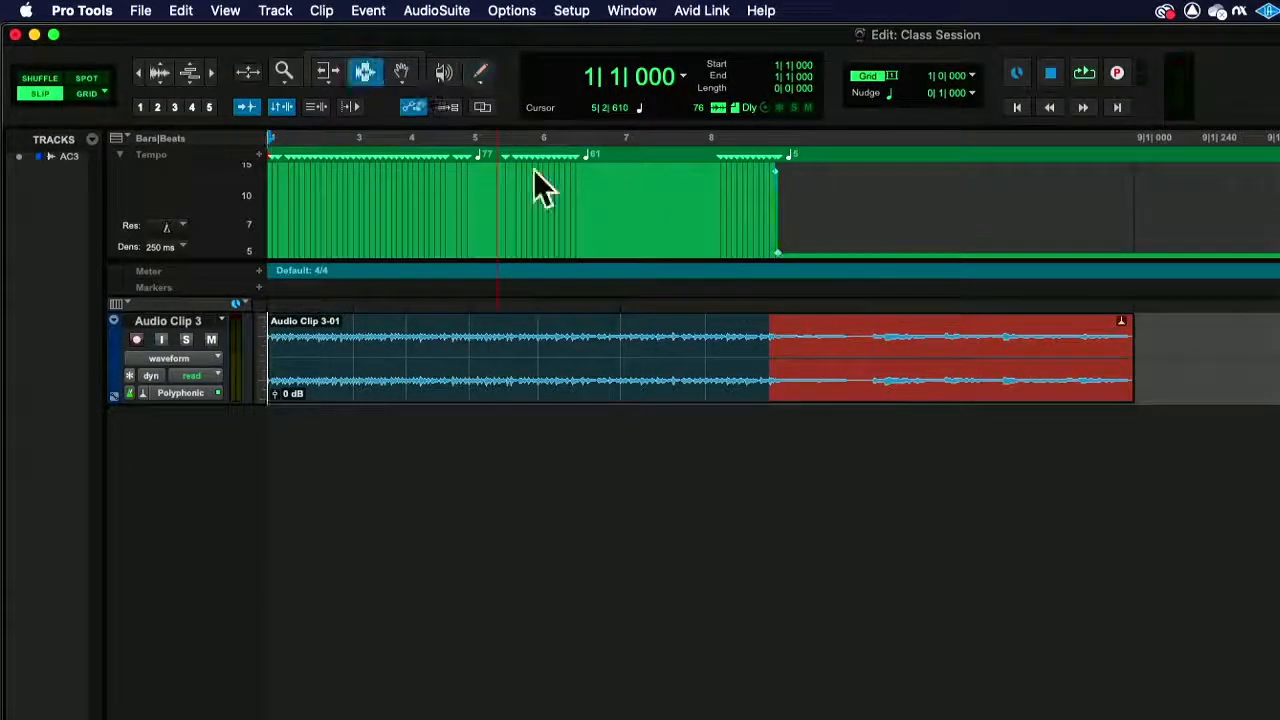
Undo the drawn tempo curves and the starting tempo change in the Tempo ruler.
left_click(768, 357)
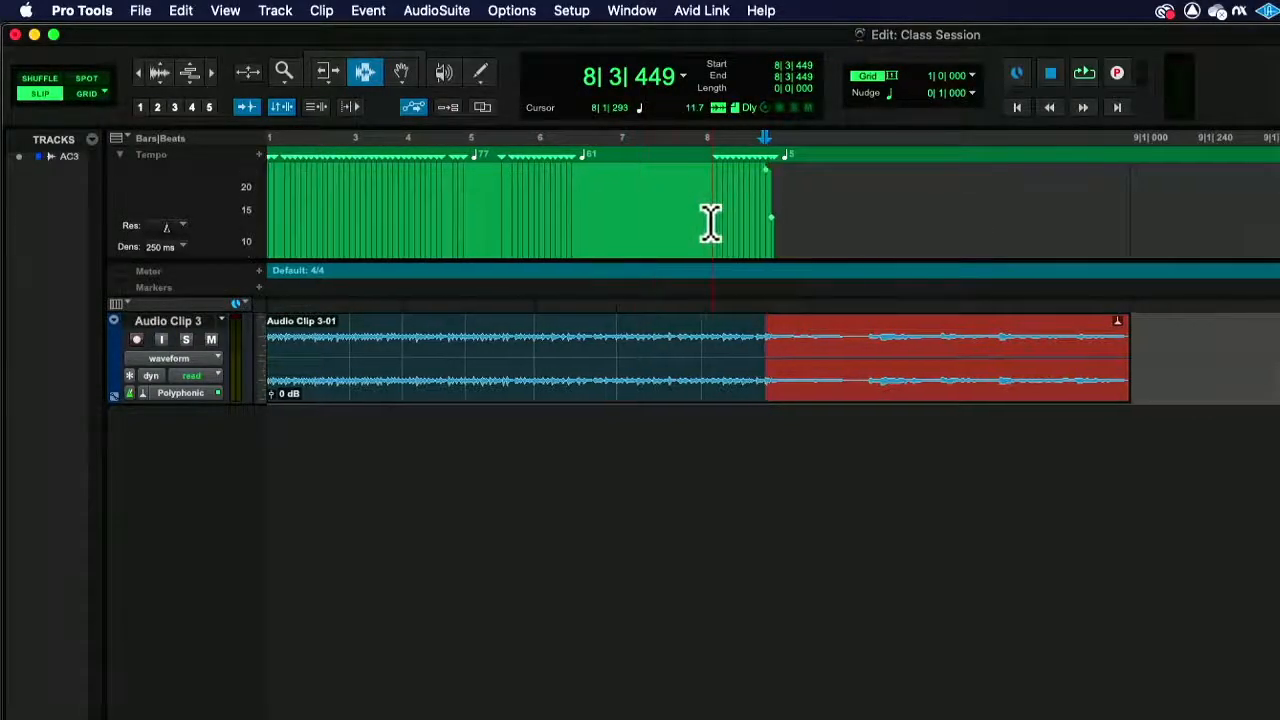
key("super+z")
key("super+z")
key("super+z")
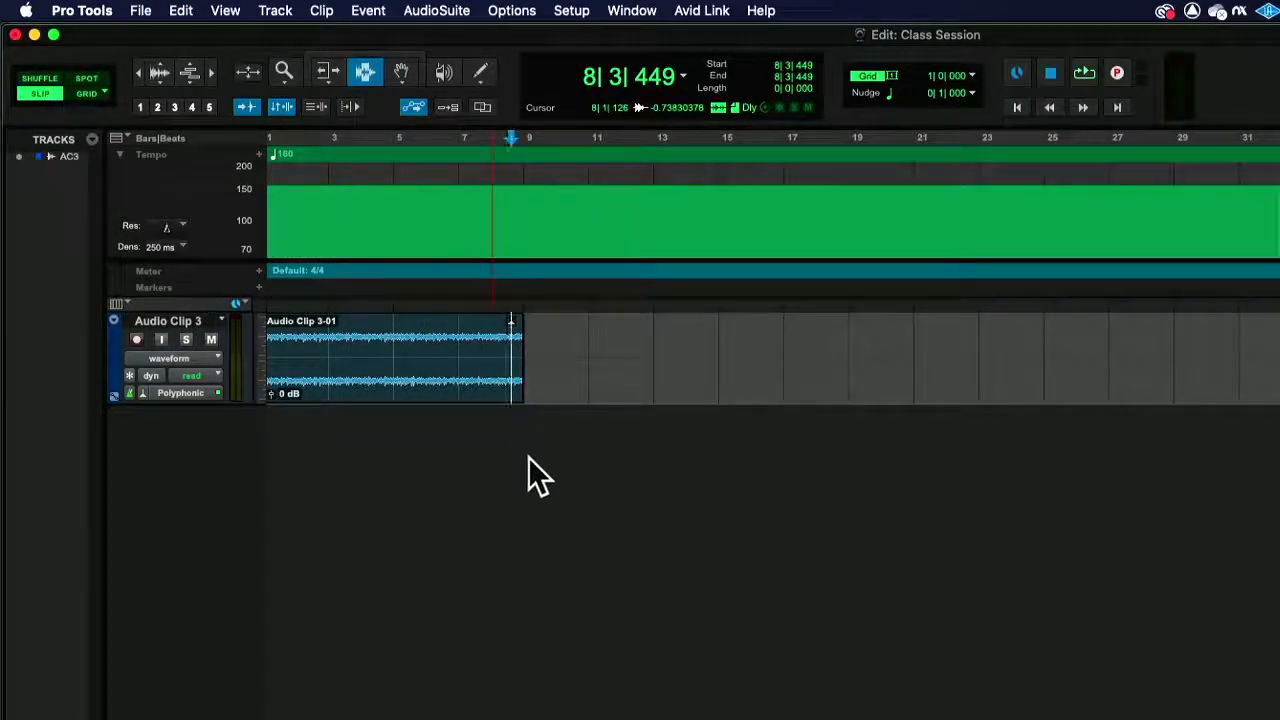
Open a new default Workspace browser and move its window aside to uncover the start of the Audio Clip 3 track.
left_click(632, 20)
mouse_move(735, 298)
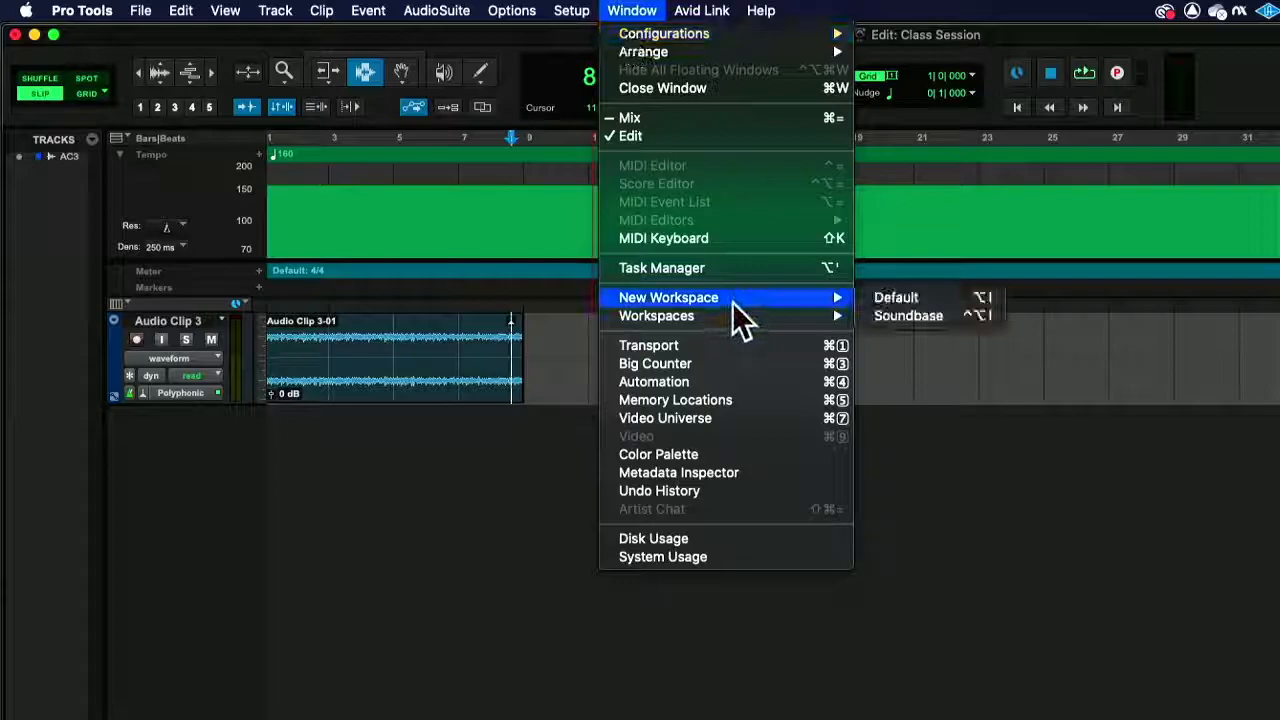
left_click(925, 298)
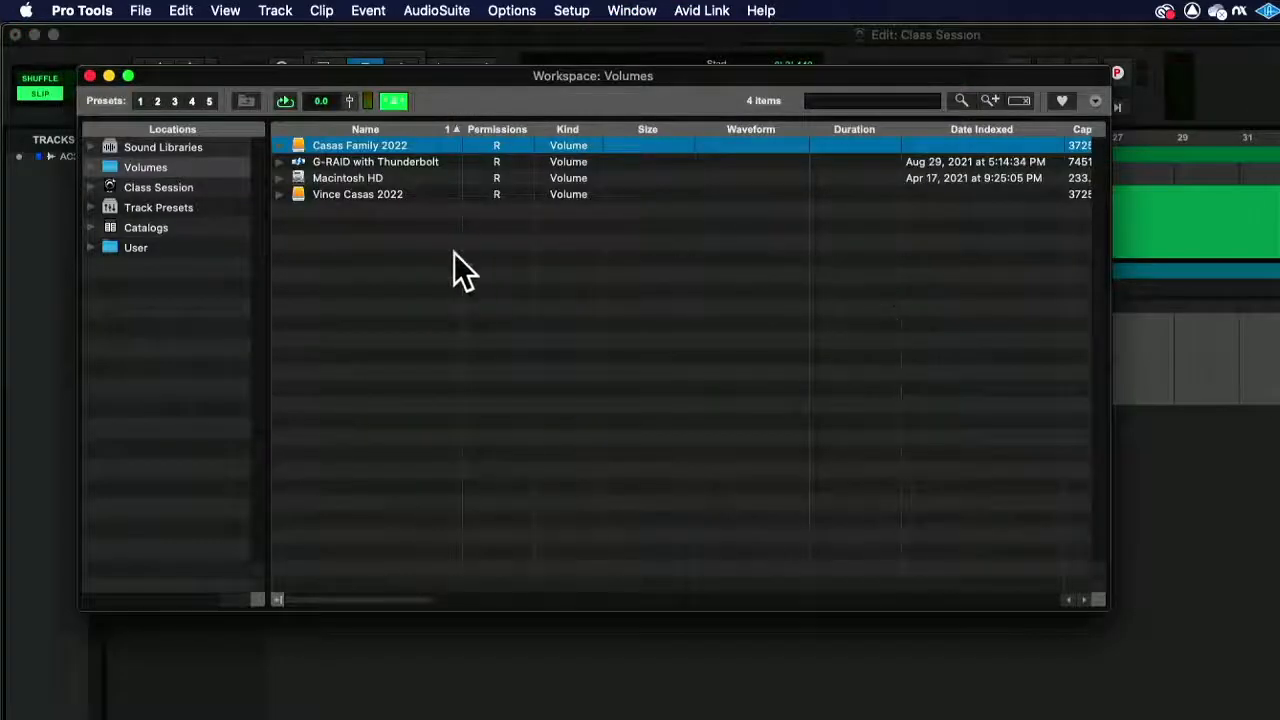
left_click_drag(418, 70, 767, 104)
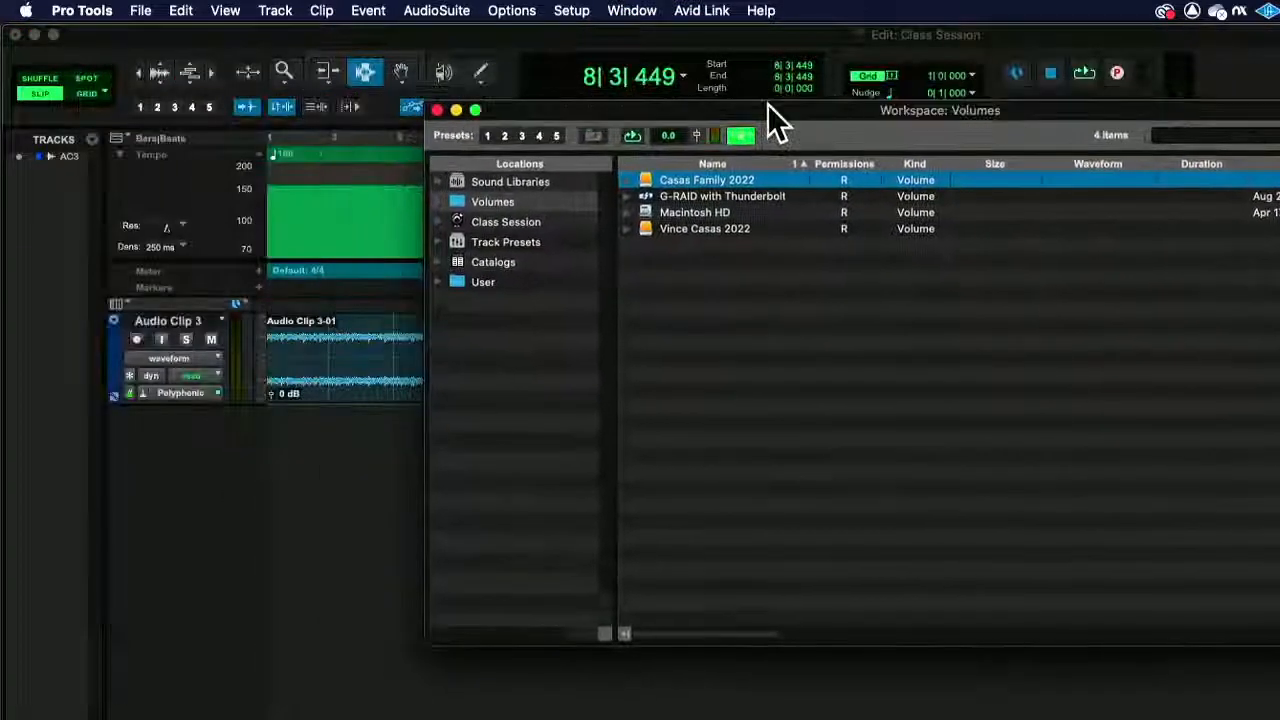